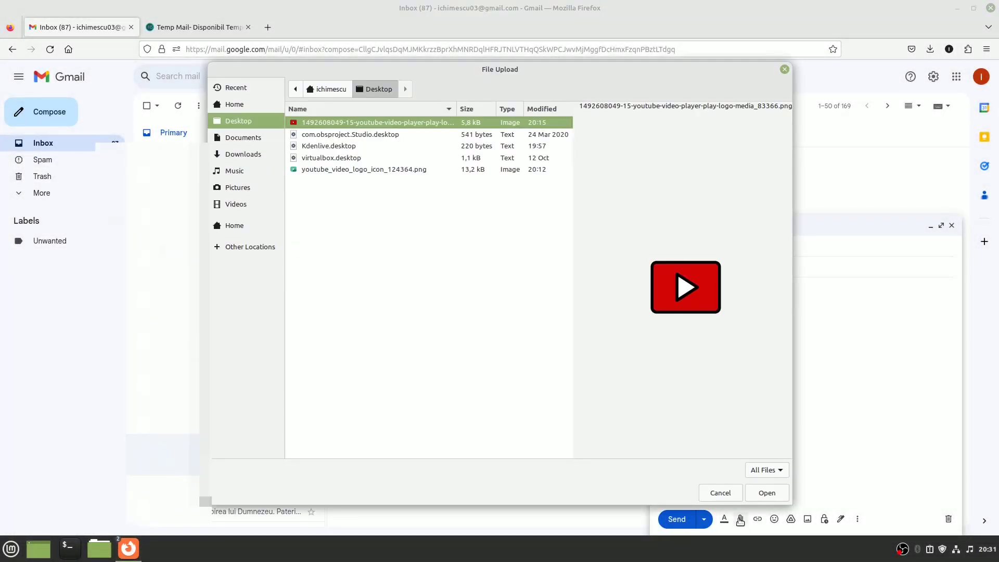
Attach Compress.mp4 from Downloads to the message and accept sharing it through Google Drive
{"action": "left_click", "coordinate": [251, 155]}
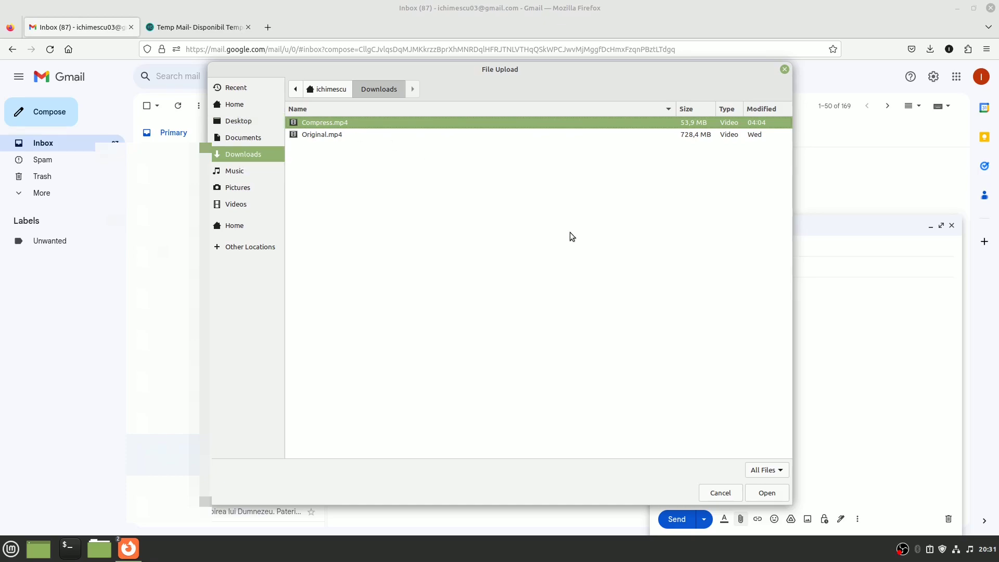
{"action": "left_click", "coordinate": [773, 496]}
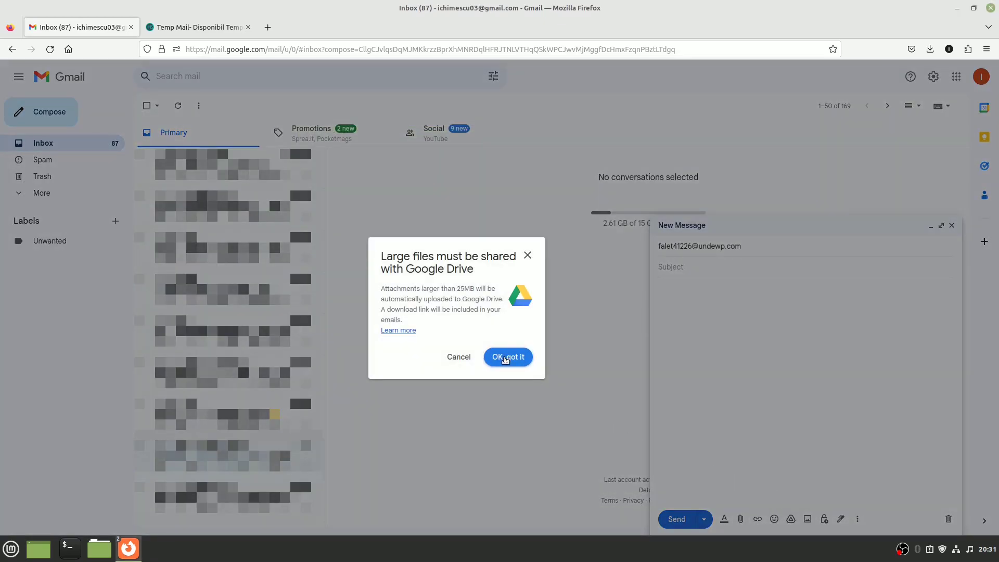
{"action": "left_click", "coordinate": [503, 358]}
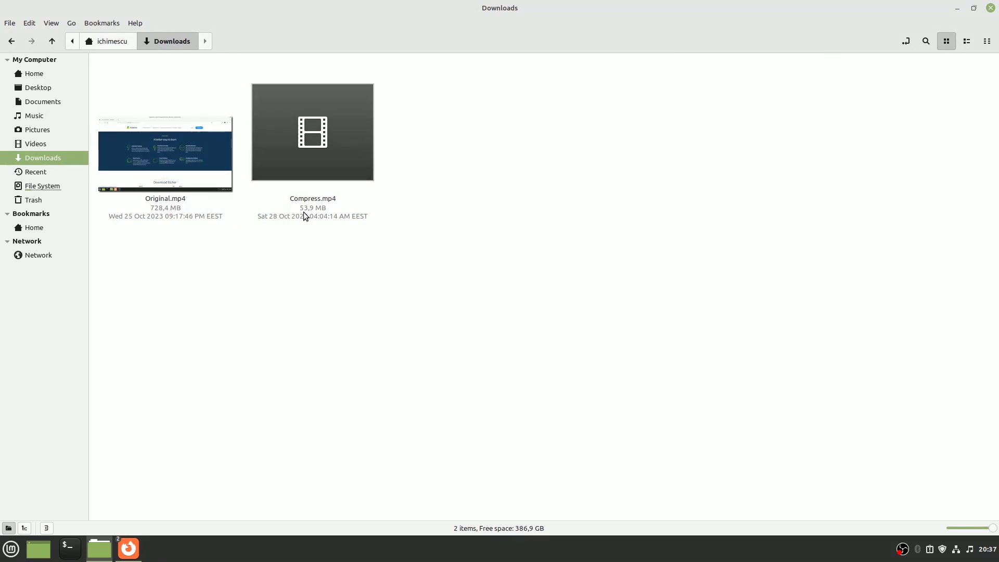
{"action": "double_click", "coordinate": [164, 183]}
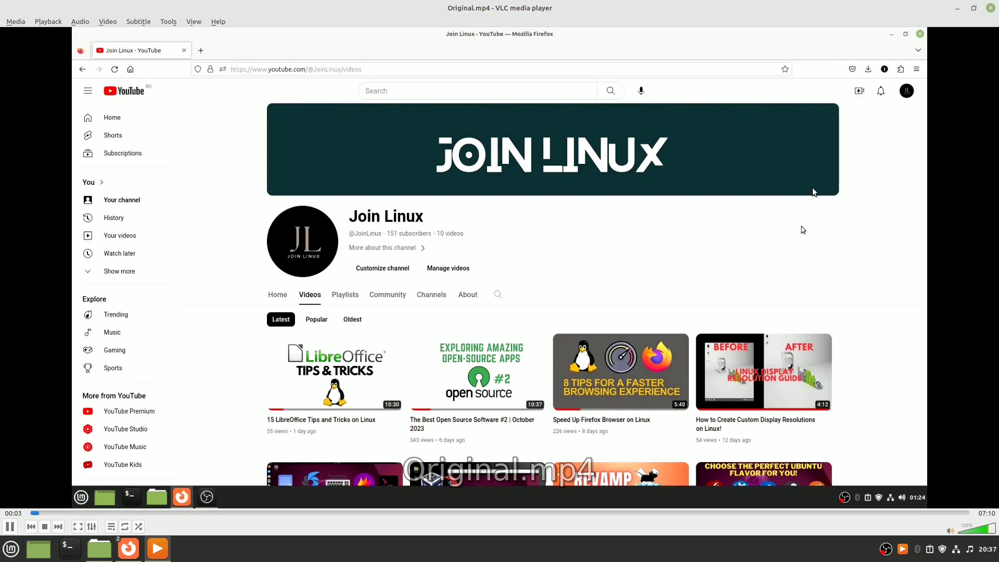
{"action": "left_click", "coordinate": [991, 8]}
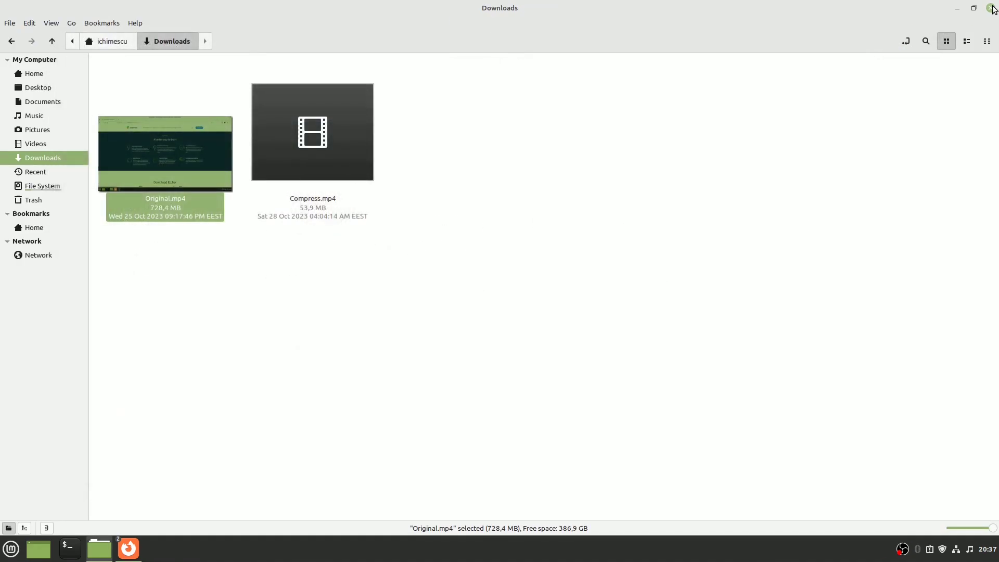
{"action": "left_click", "coordinate": [416, 181]}
{"action": "double_click", "coordinate": [320, 142]}
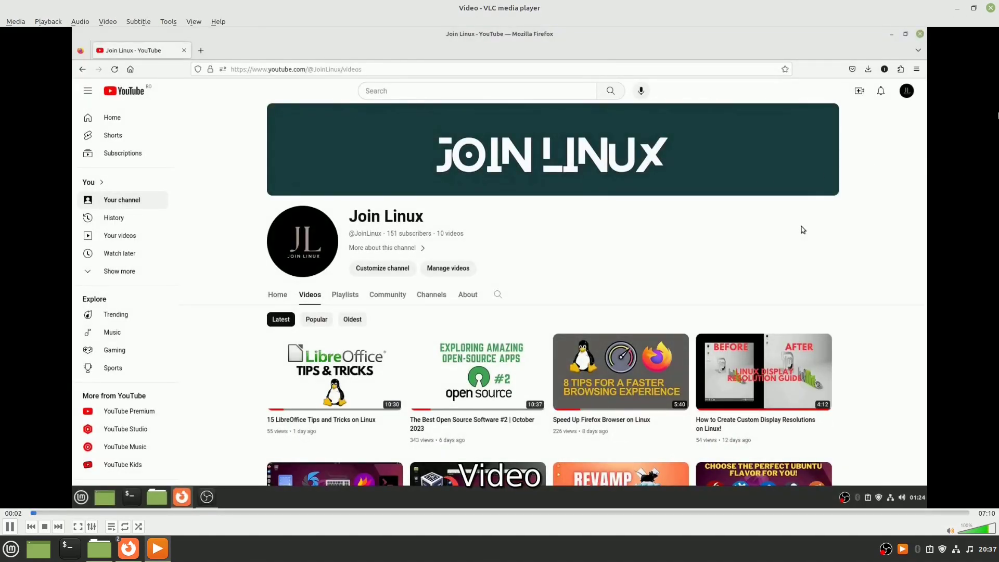
{"action": "left_click", "coordinate": [990, 8]}
{"action": "left_click", "coordinate": [391, 306]}
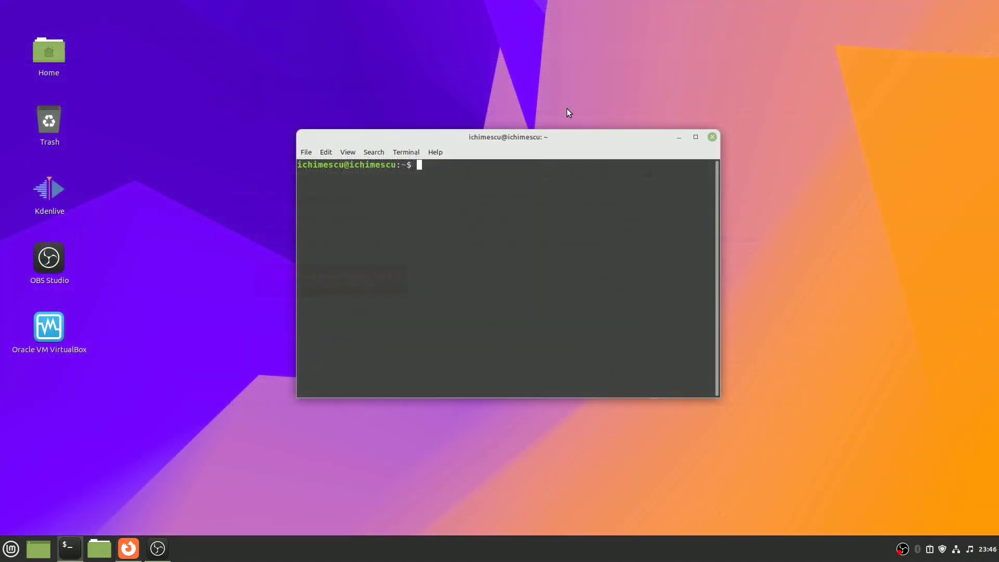
Refresh the package lists with sudo apt update, entering the administrator password
{"action": "type", "text": "sudo apt "}
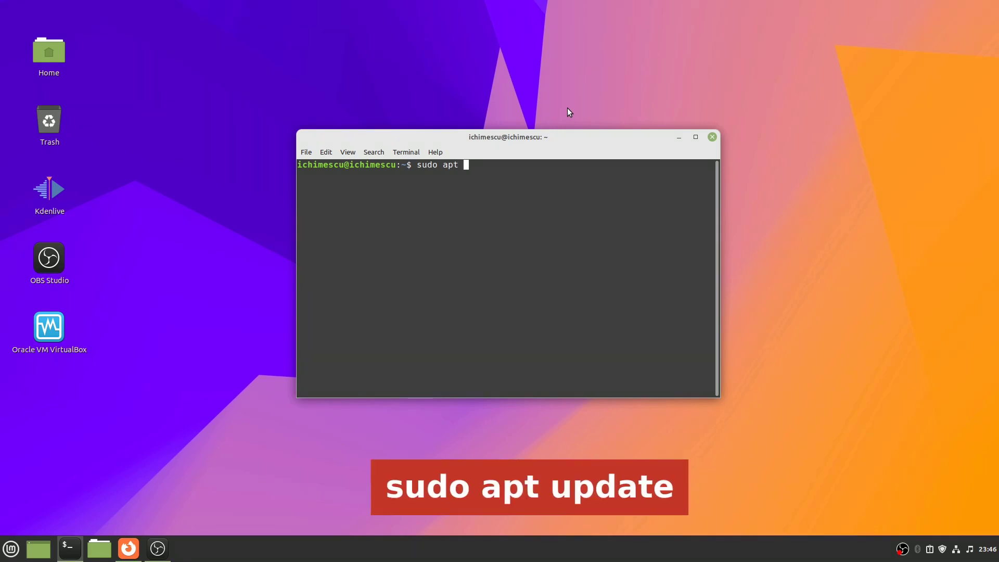
{"action": "type", "text": "update"}
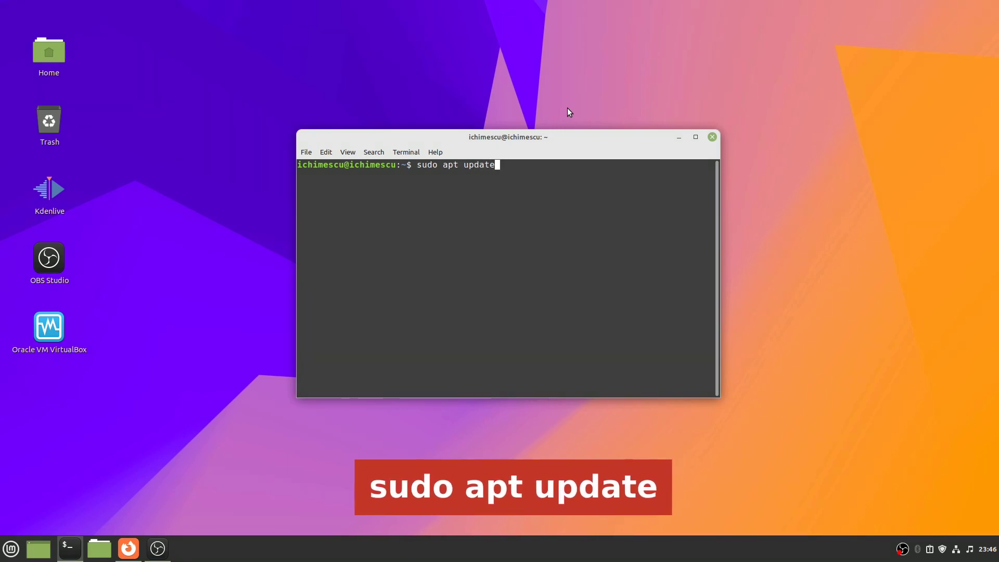
{"action": "key", "text": "Return"}
{"action": "type", "text": "***"}
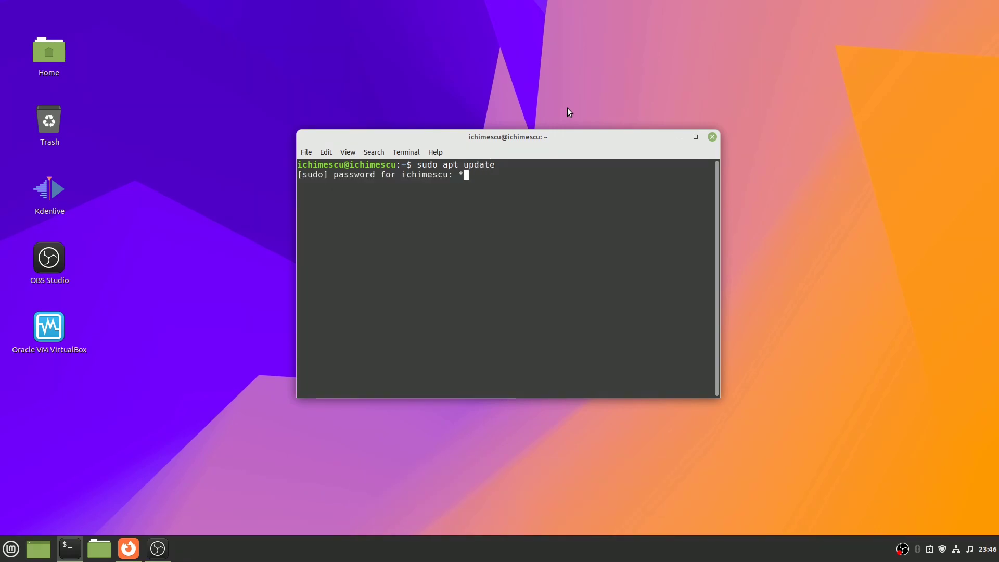
{"action": "type", "text": "*"}
{"action": "key", "text": "Return"}
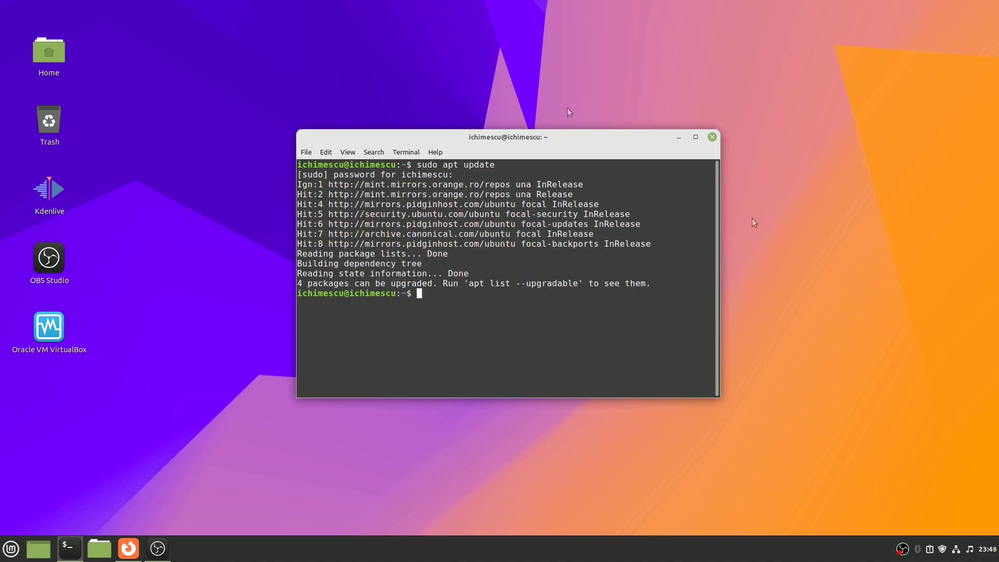
Apply pending upgrades with sudo apt upgrade, then install HandBrake with sudo apt install handbrake
{"action": "type", "text": "sudo apt upgrade"}
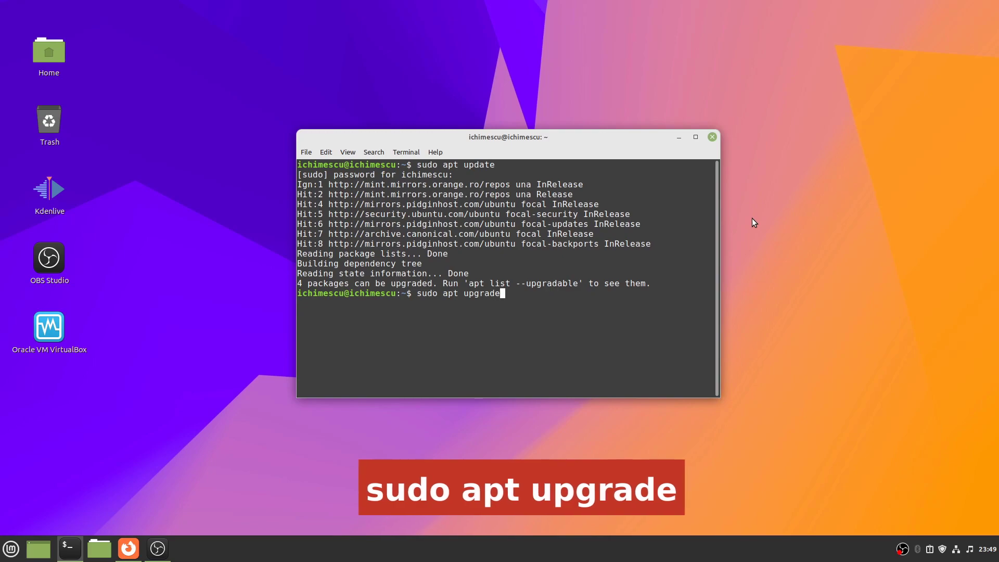
{"action": "key", "text": "Return"}
{"action": "type", "text": "y"}
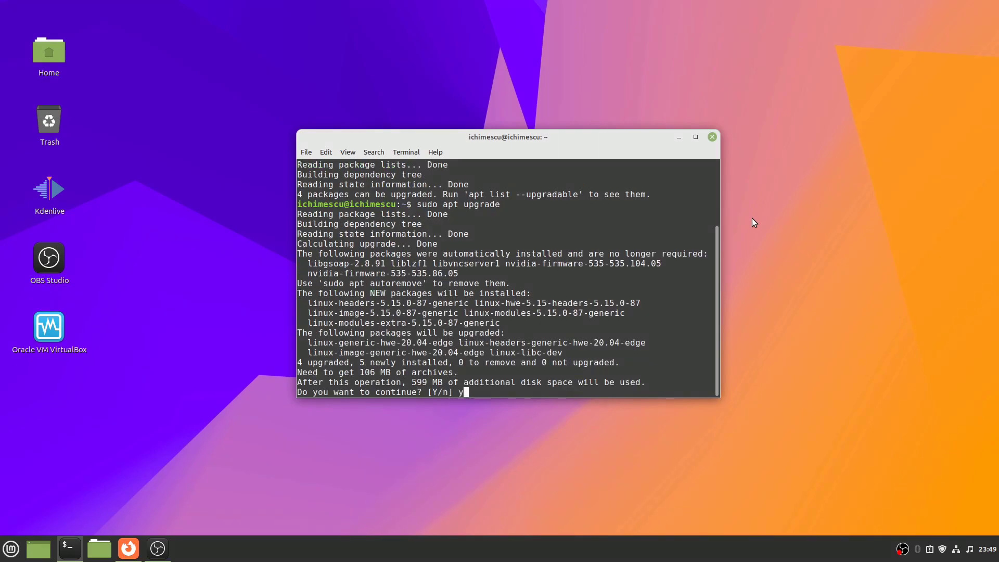
{"action": "key", "text": "Return"}
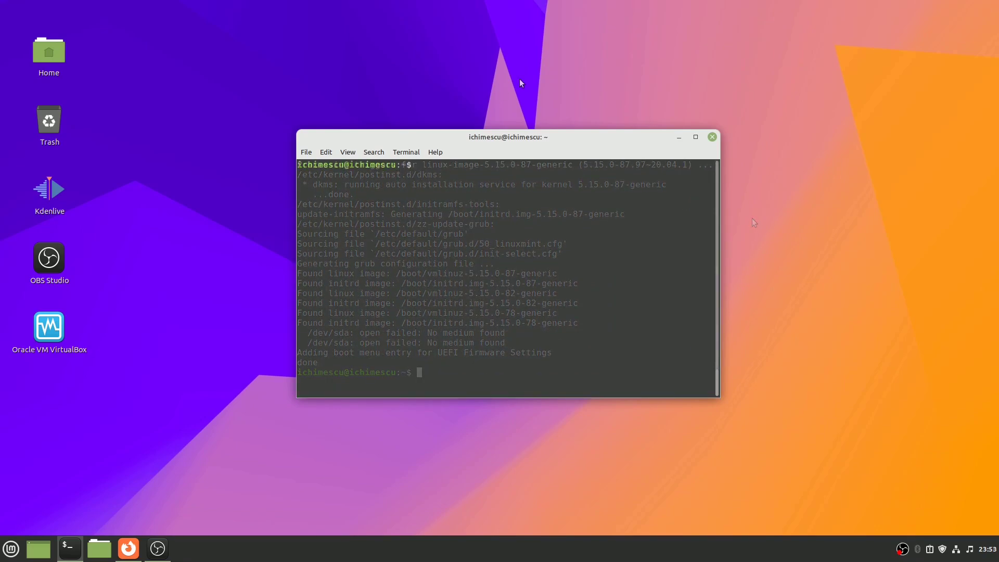
{"action": "type", "text": "sud"}
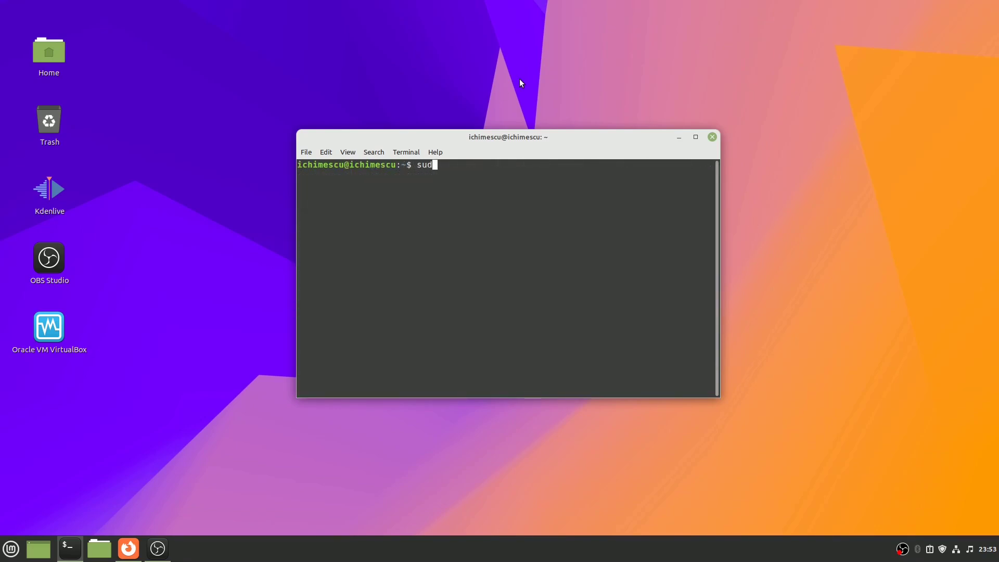
{"action": "type", "text": "o apt install"}
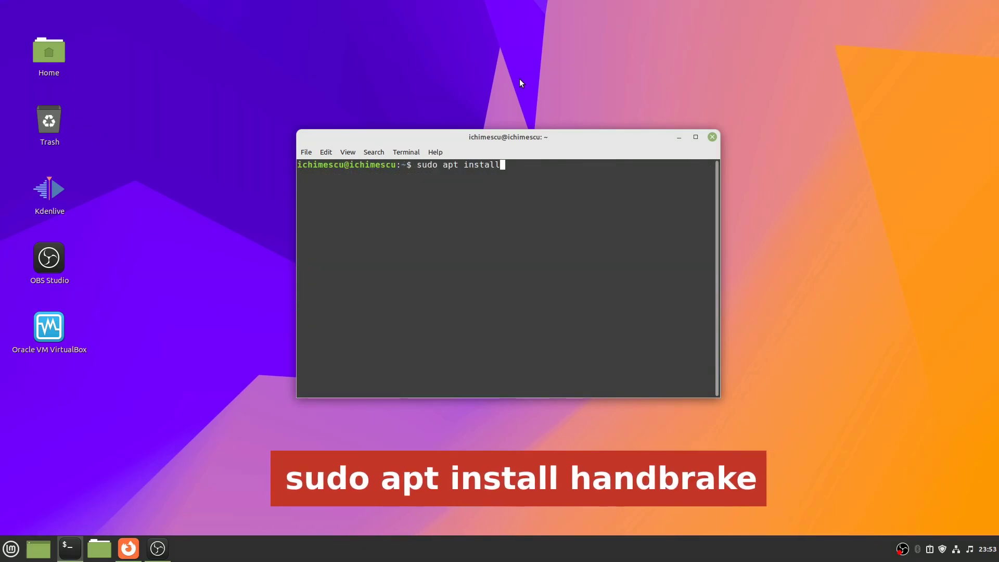
{"action": "type", "text": " handbrak"}
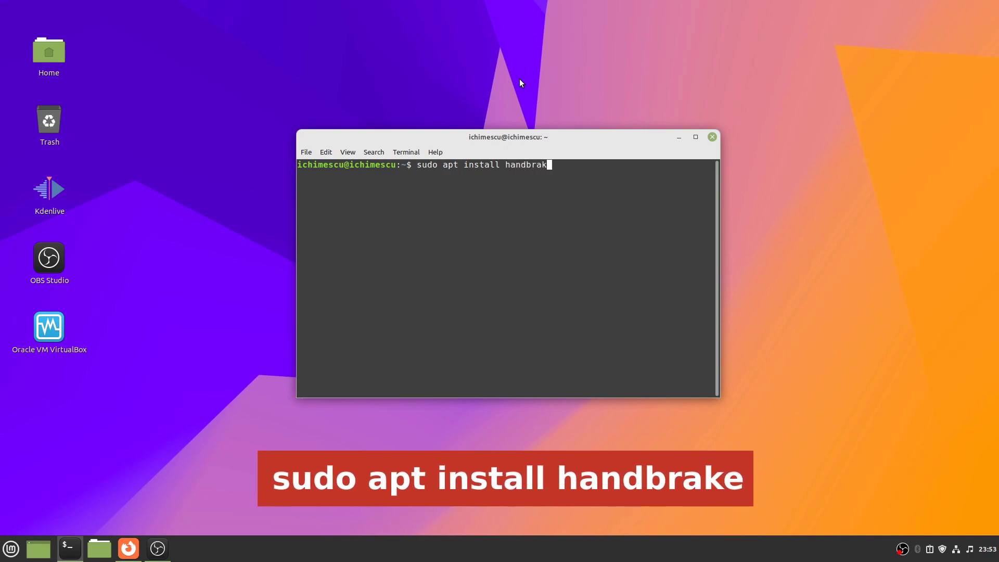
{"action": "type", "text": "e"}
{"action": "key", "text": "Return"}
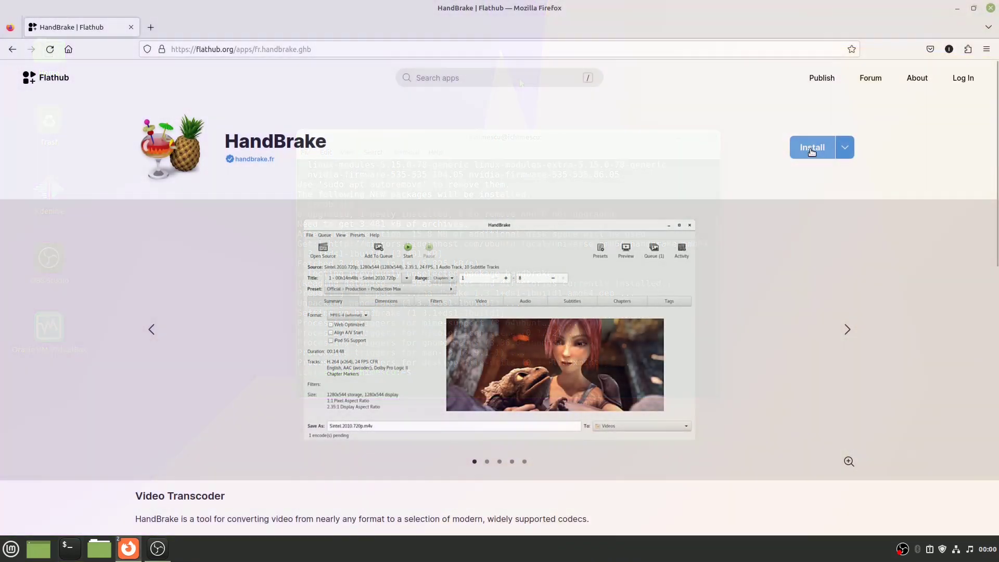
Download HandBrake's Flathub .flatpakref file and install it through Software Manager, including required extras
{"action": "left_click", "coordinate": [812, 150]}
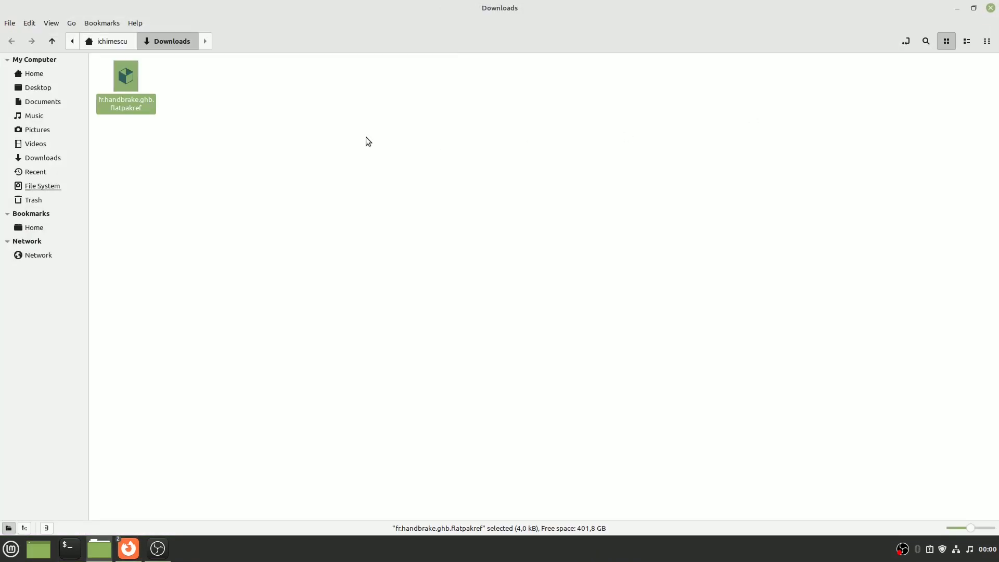
{"action": "right_click", "coordinate": [128, 80]}
{"action": "left_click", "coordinate": [165, 89]}
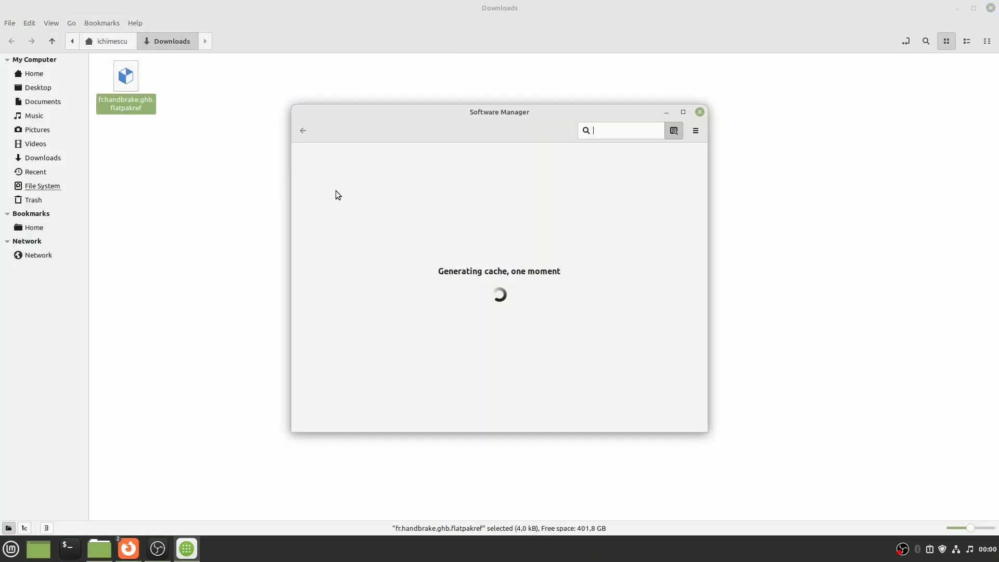
{"action": "left_click", "coordinate": [678, 142]}
{"action": "left_click", "coordinate": [614, 364]}
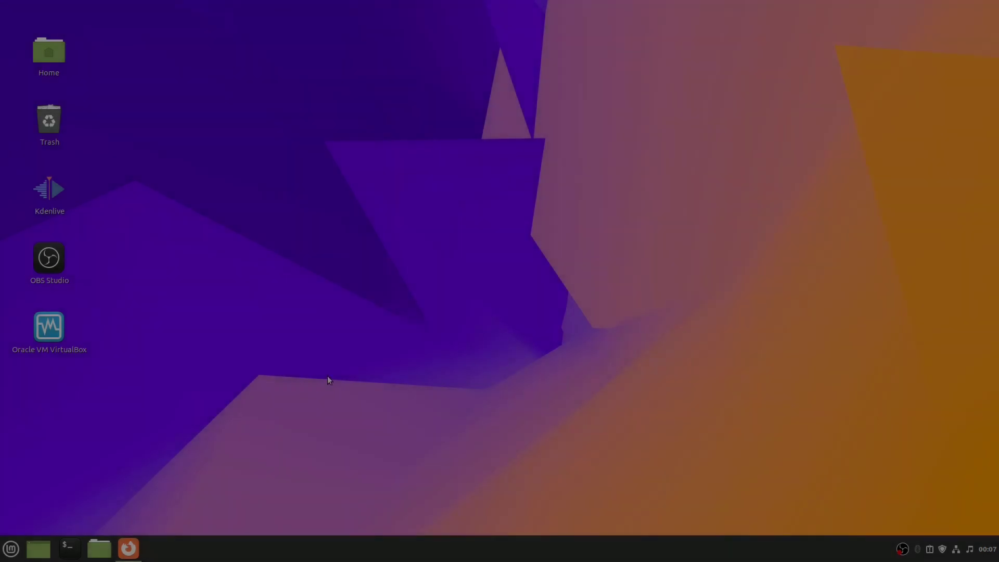
{"action": "left_click", "coordinate": [3, 555]}
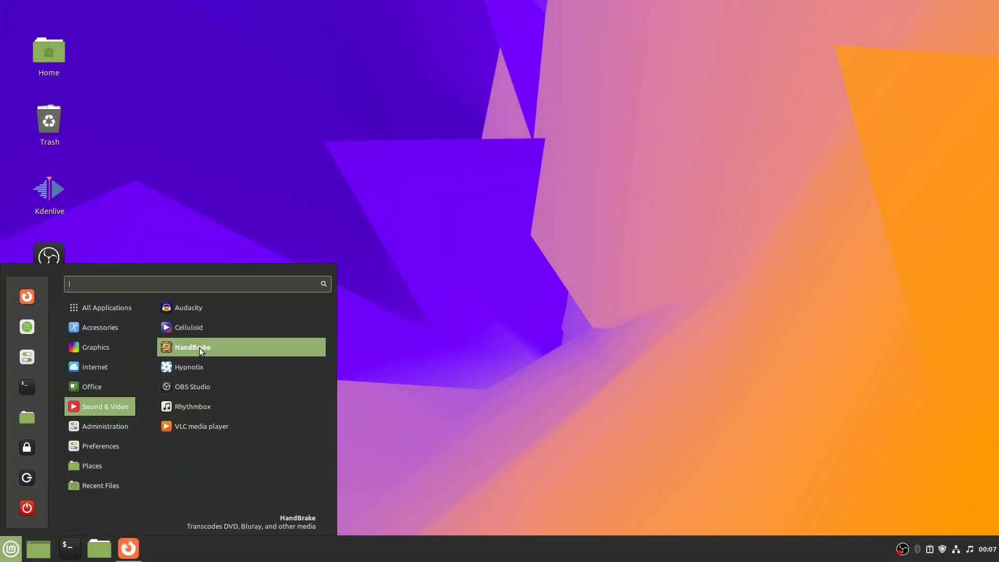
Launch HandBrake and check the properties of Video.mp4 in the Downloads folder
{"action": "left_click", "coordinate": [198, 347]}
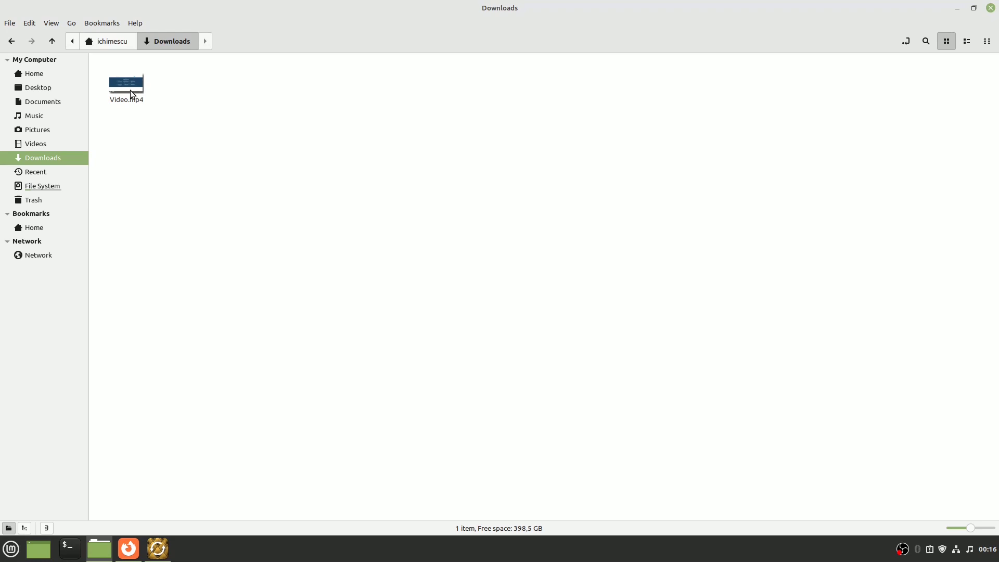
{"action": "right_click", "coordinate": [132, 95]}
{"action": "left_click", "coordinate": [170, 249]}
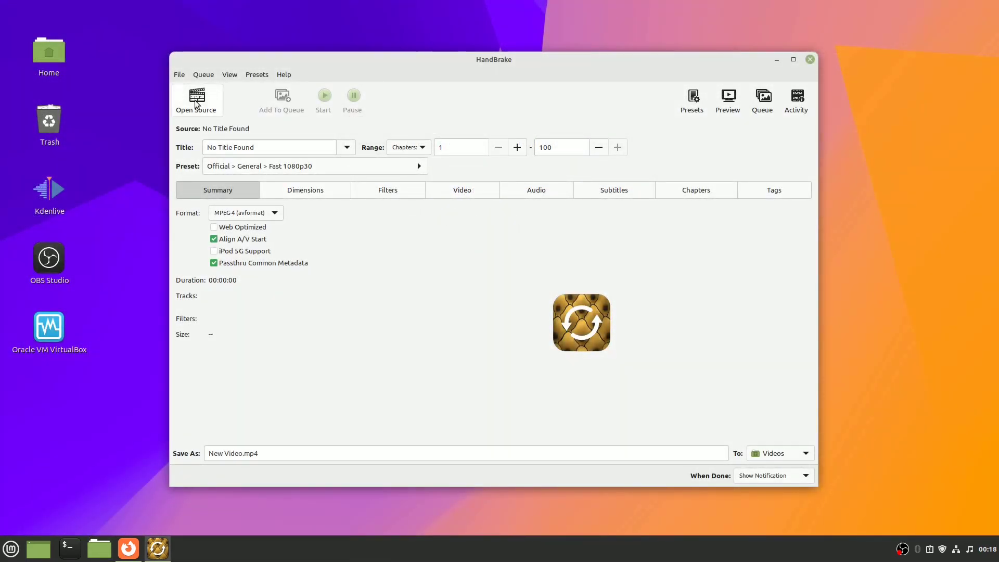
Open Video.mp4 from Downloads as HandBrake's source video
{"action": "left_click", "coordinate": [196, 104]}
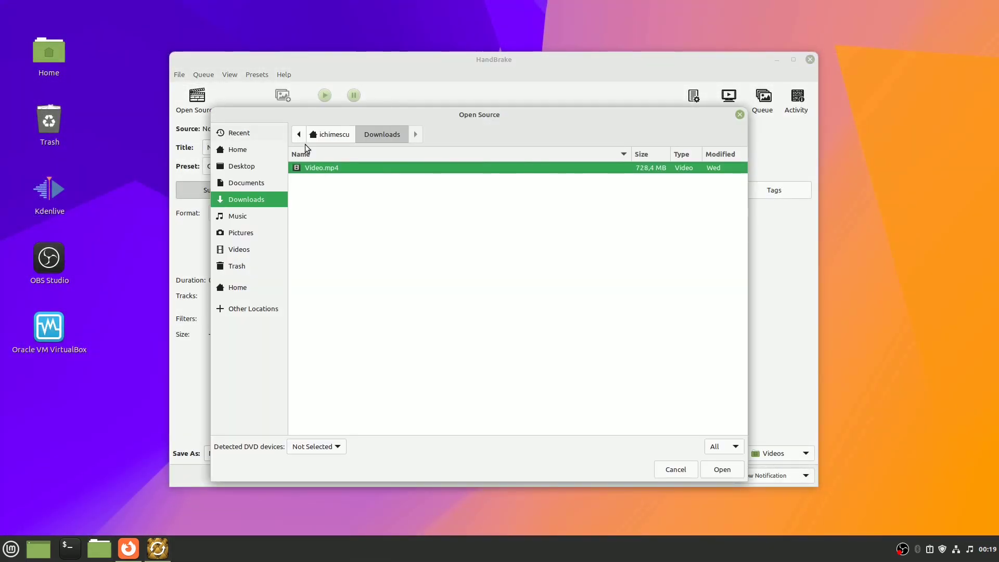
{"action": "left_click", "coordinate": [722, 470]}
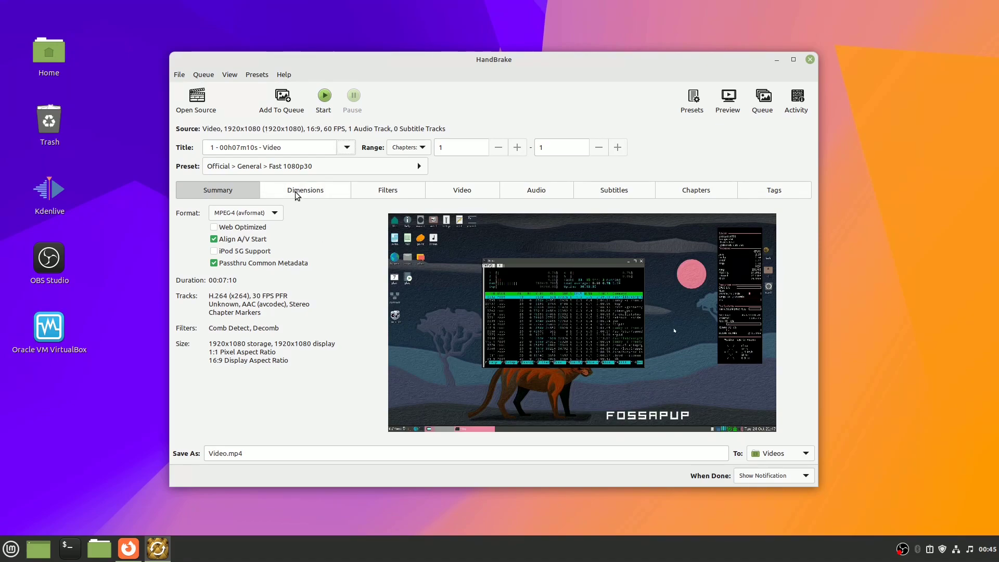
{"action": "left_click", "coordinate": [297, 195]}
{"action": "left_click", "coordinate": [379, 191]}
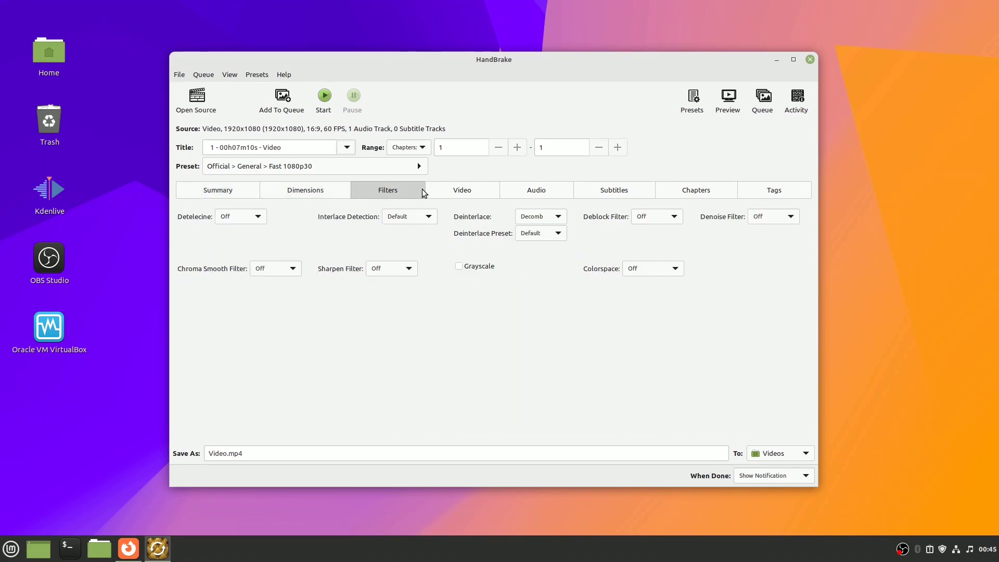
{"action": "left_click", "coordinate": [452, 194]}
{"action": "left_click", "coordinate": [533, 193]}
{"action": "left_click", "coordinate": [613, 190]}
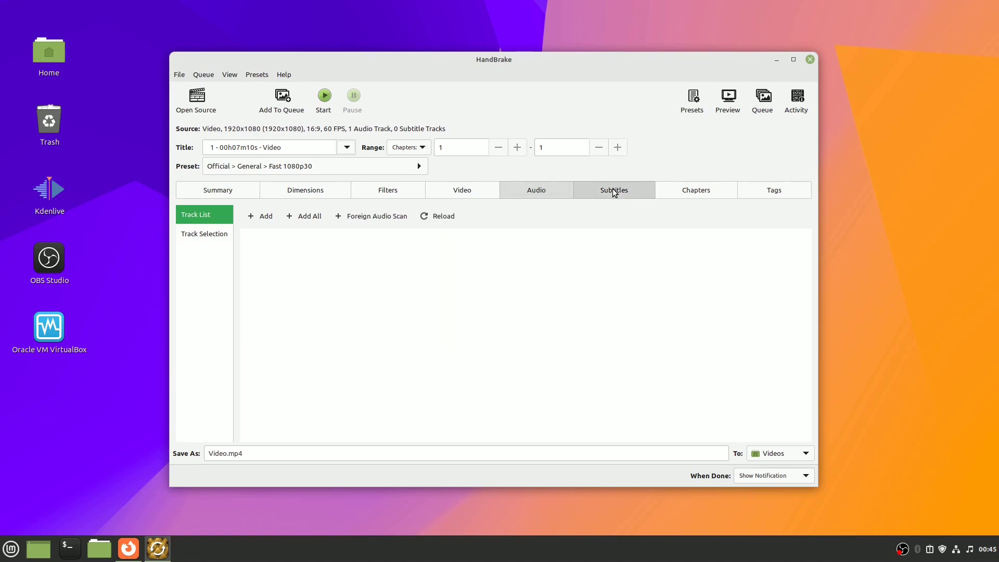
{"action": "left_click", "coordinate": [703, 193]}
{"action": "left_click", "coordinate": [760, 192]}
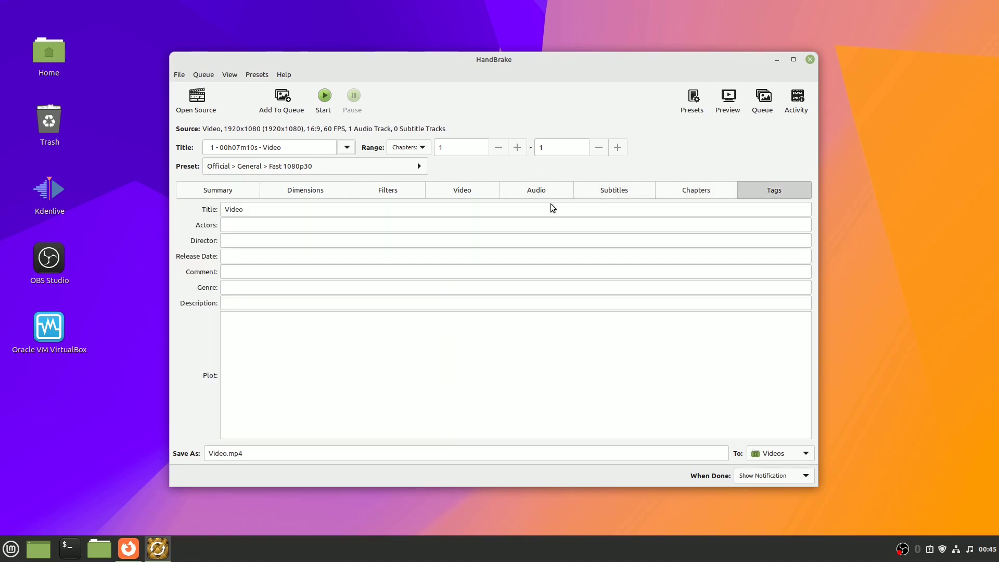
{"action": "left_click", "coordinate": [232, 195]}
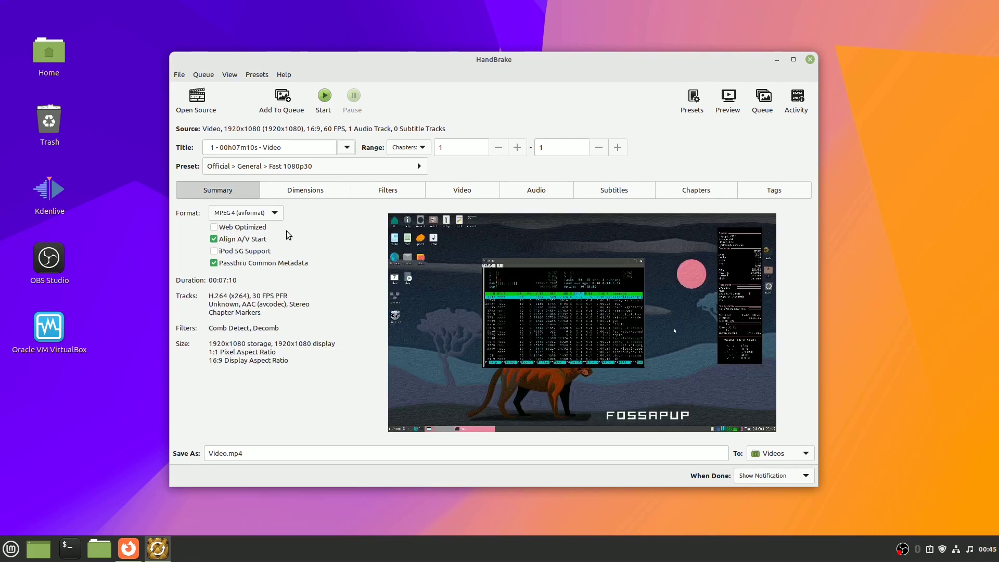
{"action": "left_click", "coordinate": [417, 167]}
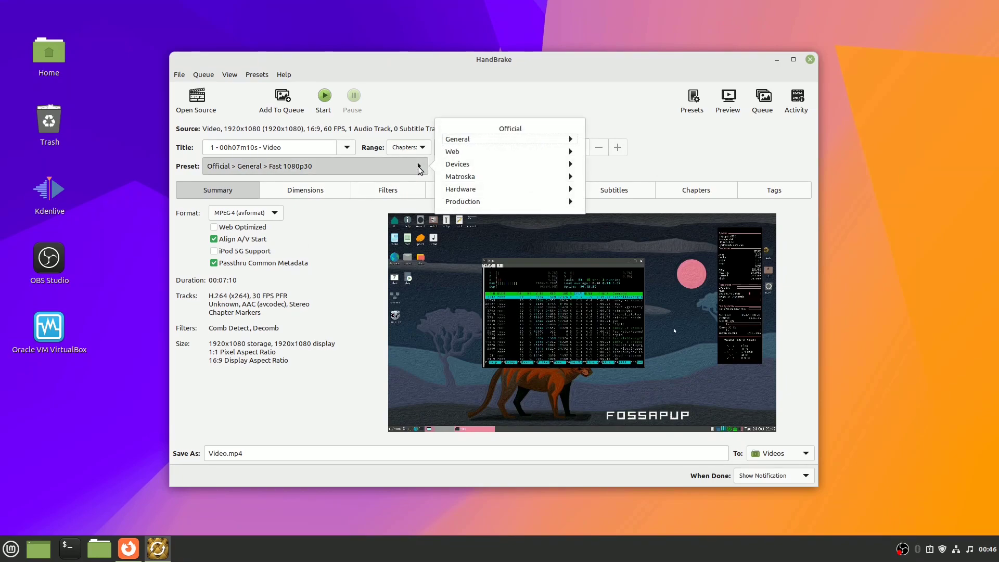
{"action": "left_click", "coordinate": [473, 151]}
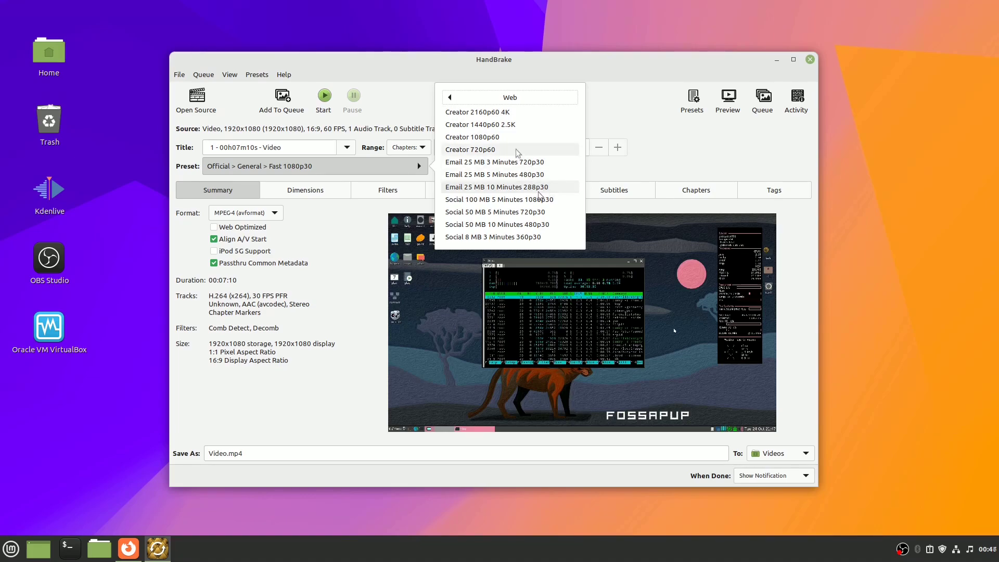
{"action": "left_click", "coordinate": [450, 97]}
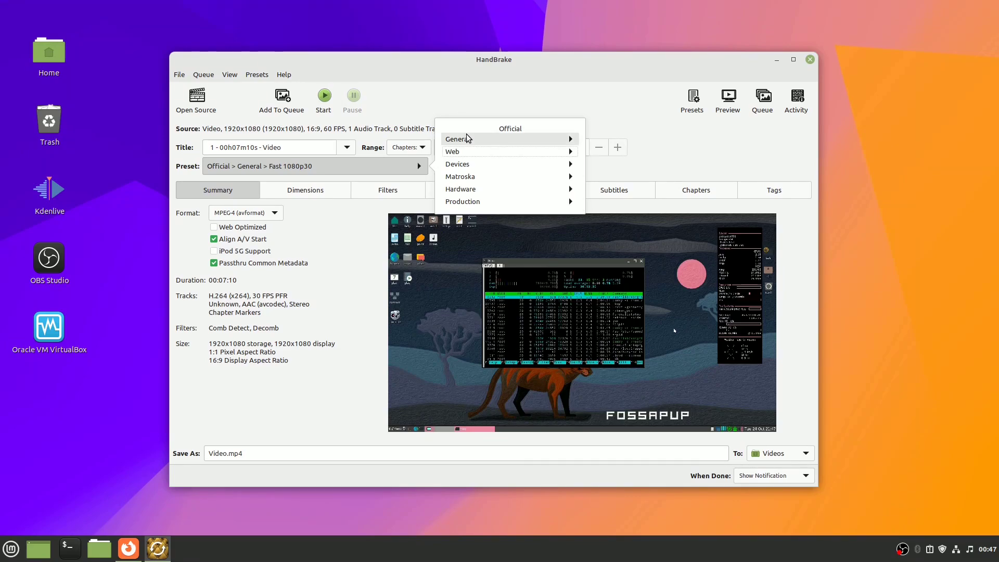
{"action": "left_click", "coordinate": [488, 164]}
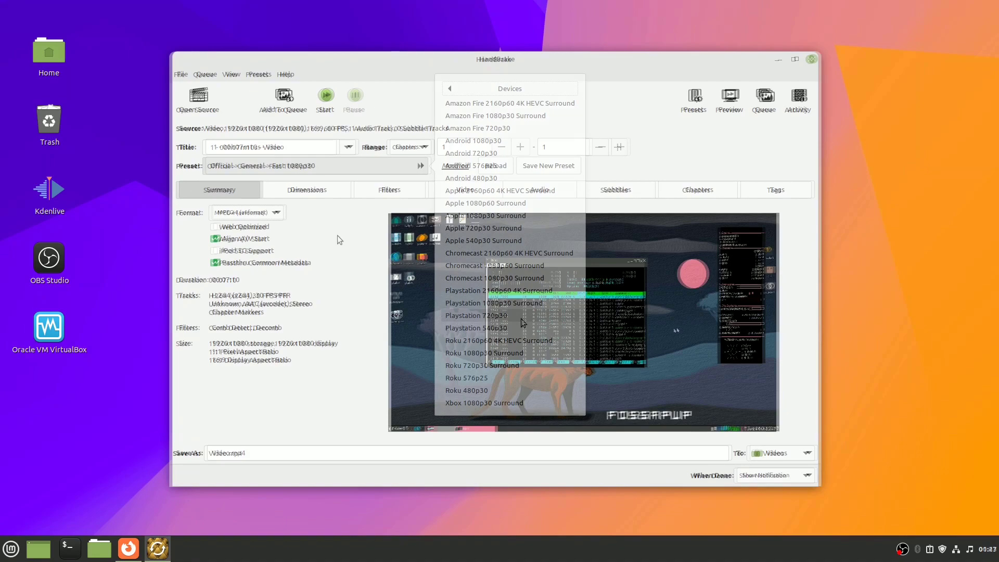
{"action": "left_click", "coordinate": [417, 167]}
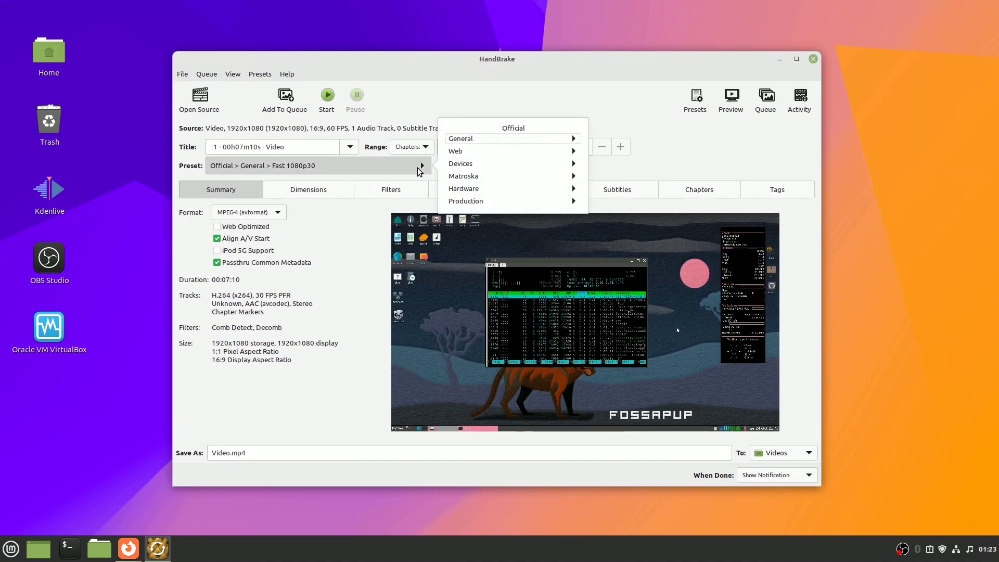
{"action": "left_click", "coordinate": [457, 138]}
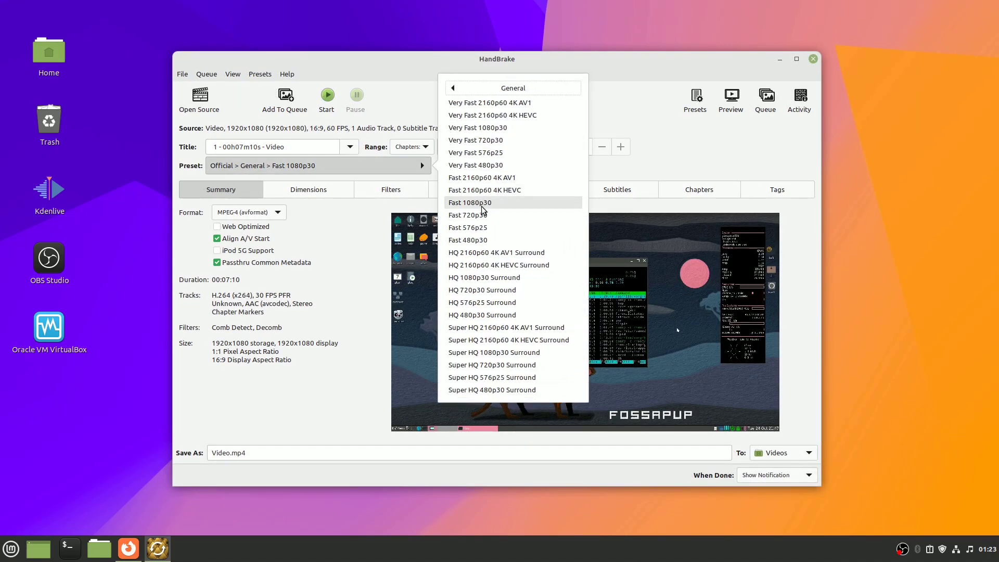
{"action": "left_click", "coordinate": [307, 218]}
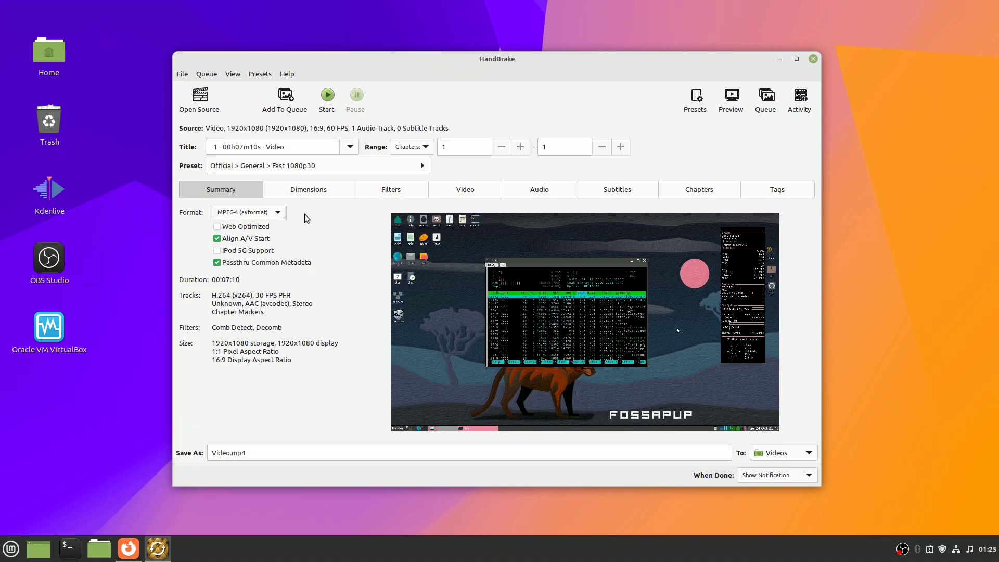
{"action": "left_click", "coordinate": [277, 216]}
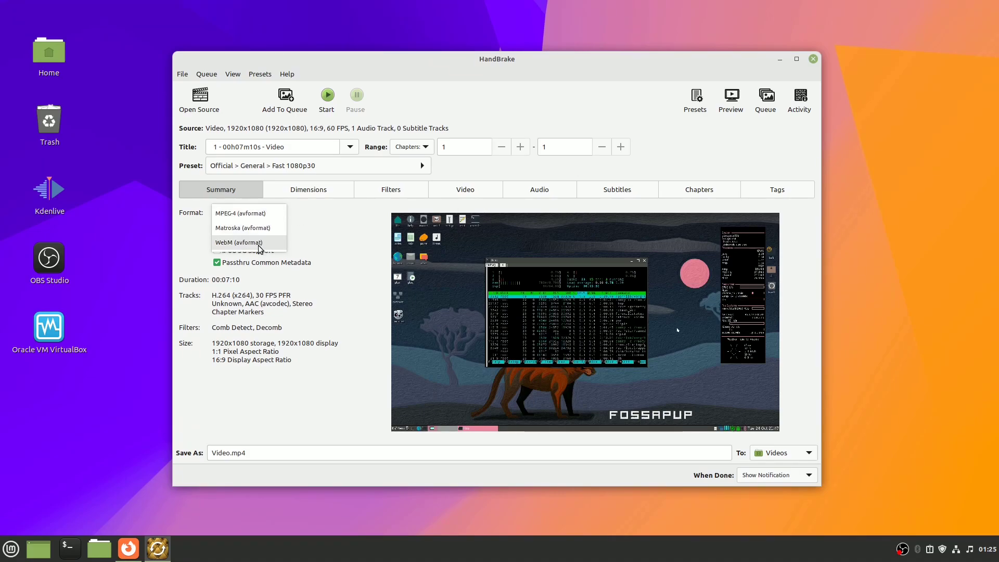
{"action": "left_click", "coordinate": [254, 215]}
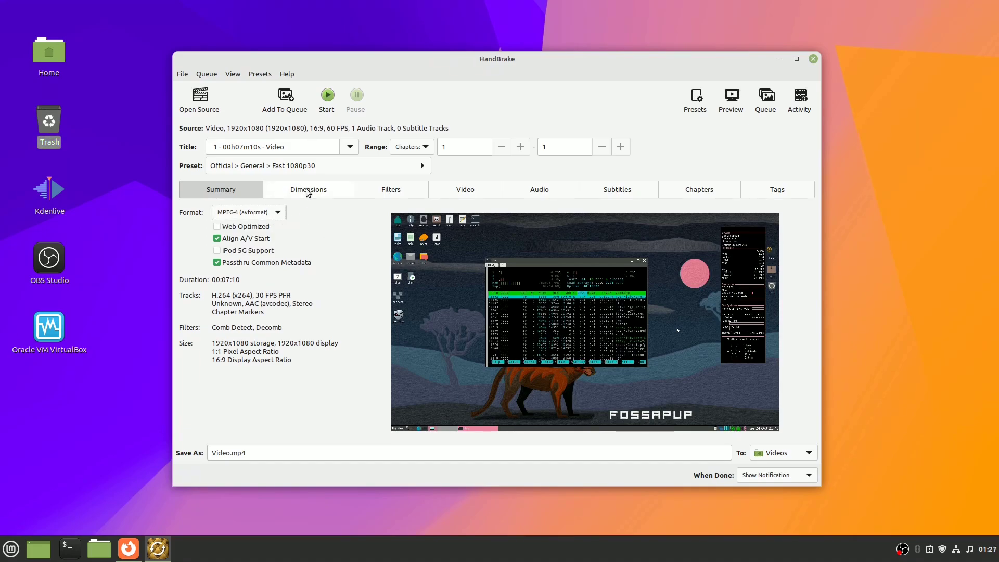
On the Dimensions tab, keep the 1080p Full HD resolution limit and Borders Fill at None
{"action": "left_click", "coordinate": [302, 196]}
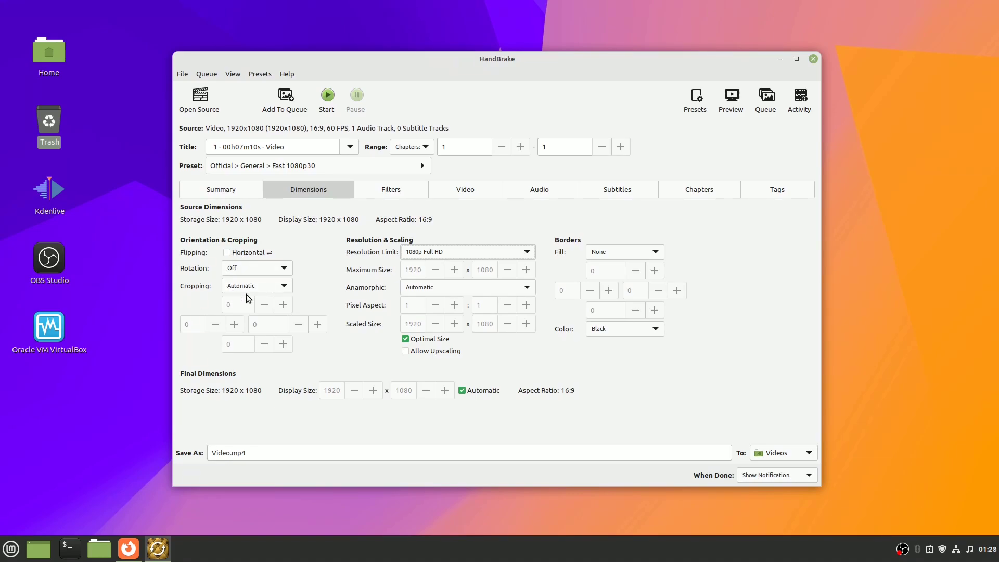
{"action": "left_click", "coordinate": [449, 253]}
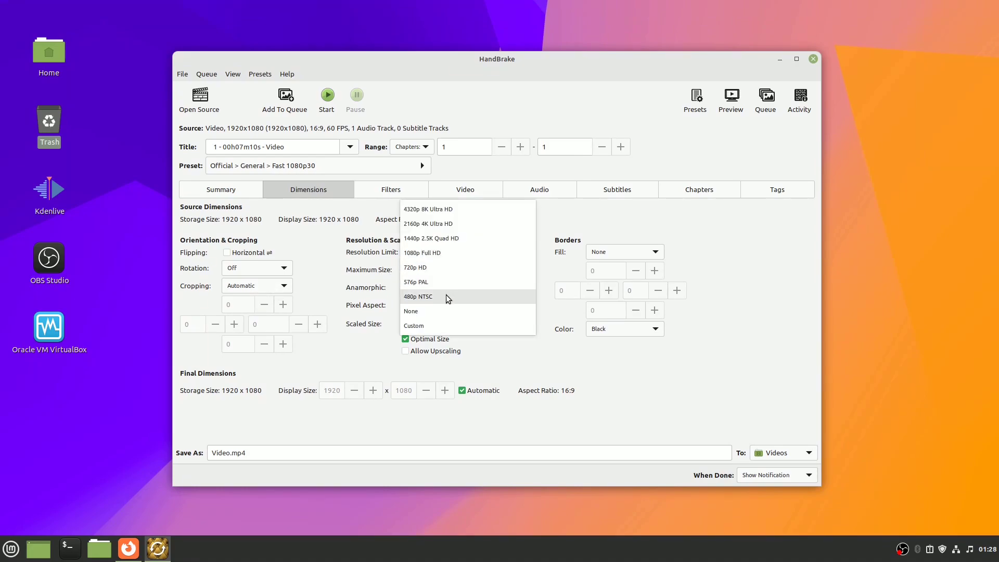
{"action": "left_click", "coordinate": [440, 254]}
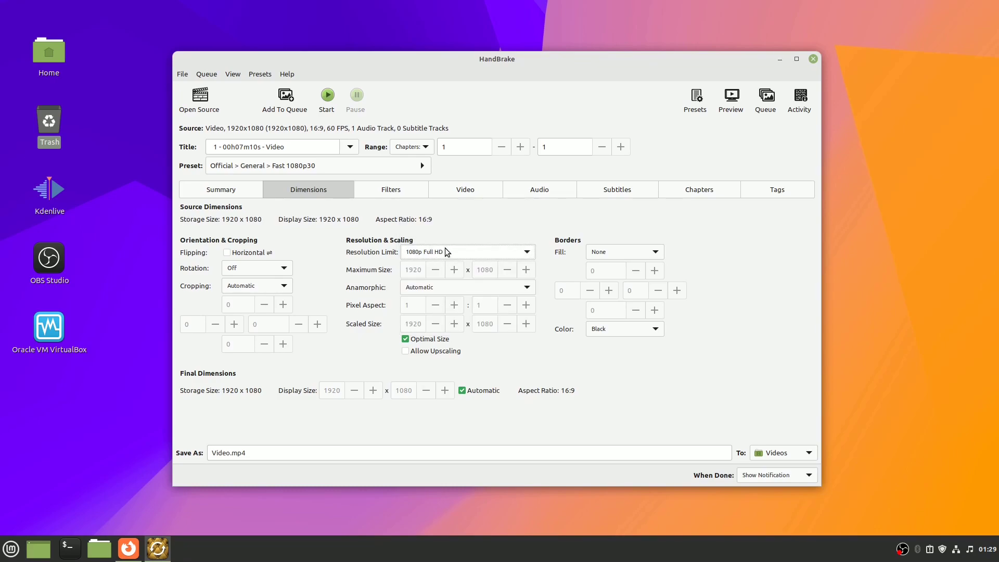
{"action": "left_click", "coordinate": [647, 252]}
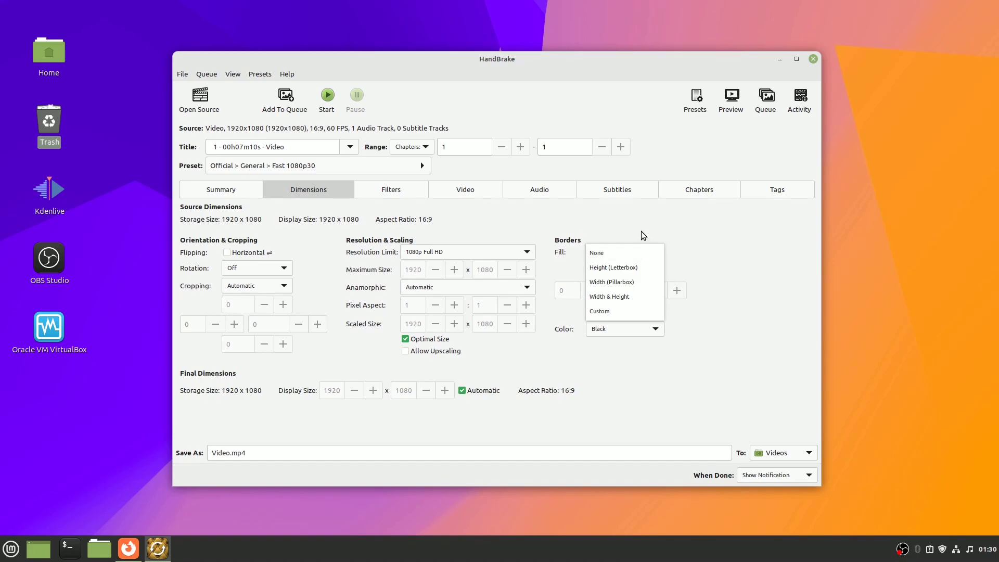
{"action": "left_click", "coordinate": [640, 231]}
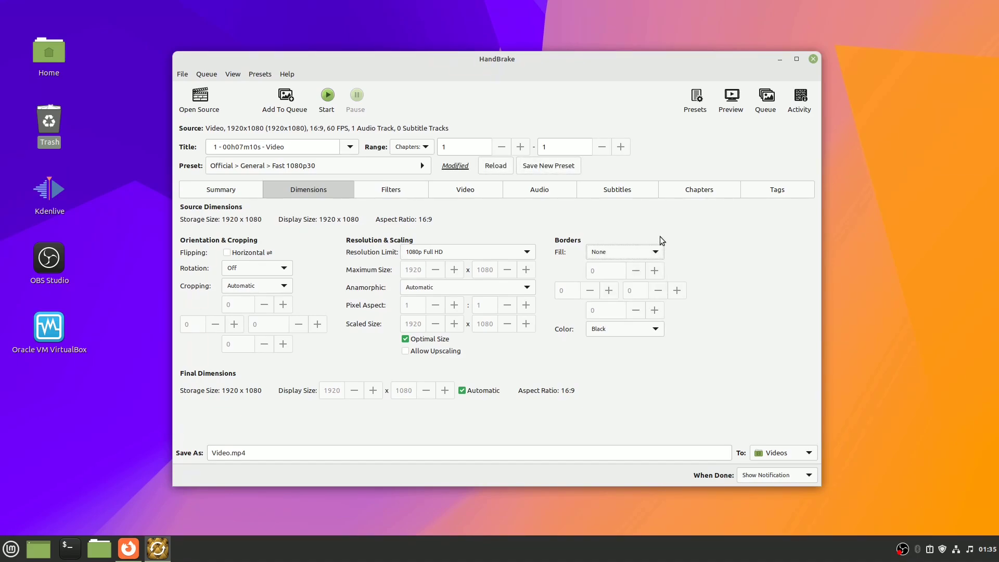
On the Filters tab, keep Interlace Detection set to Default
{"action": "left_click", "coordinate": [399, 193]}
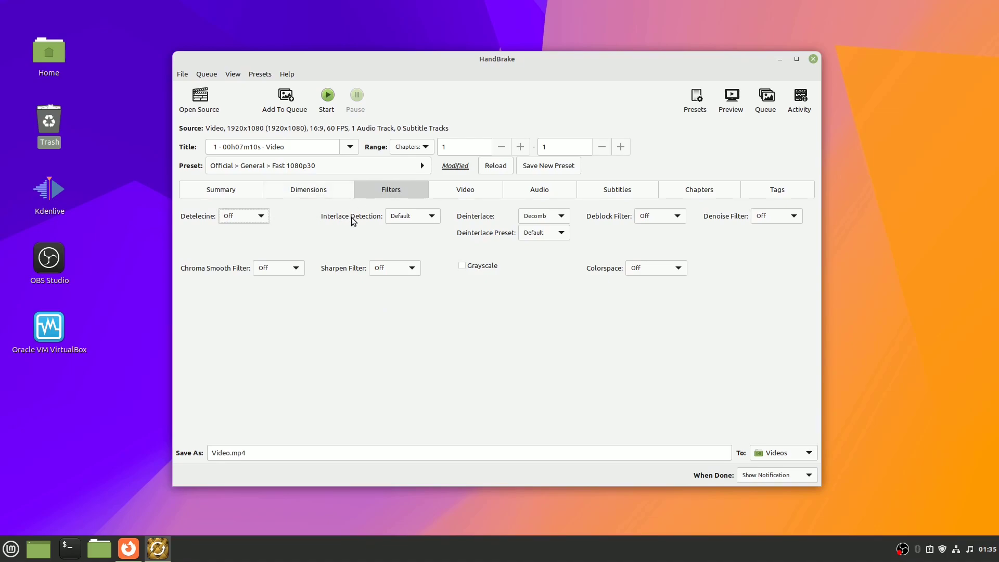
{"action": "left_click", "coordinate": [422, 219]}
{"action": "left_click", "coordinate": [422, 219]}
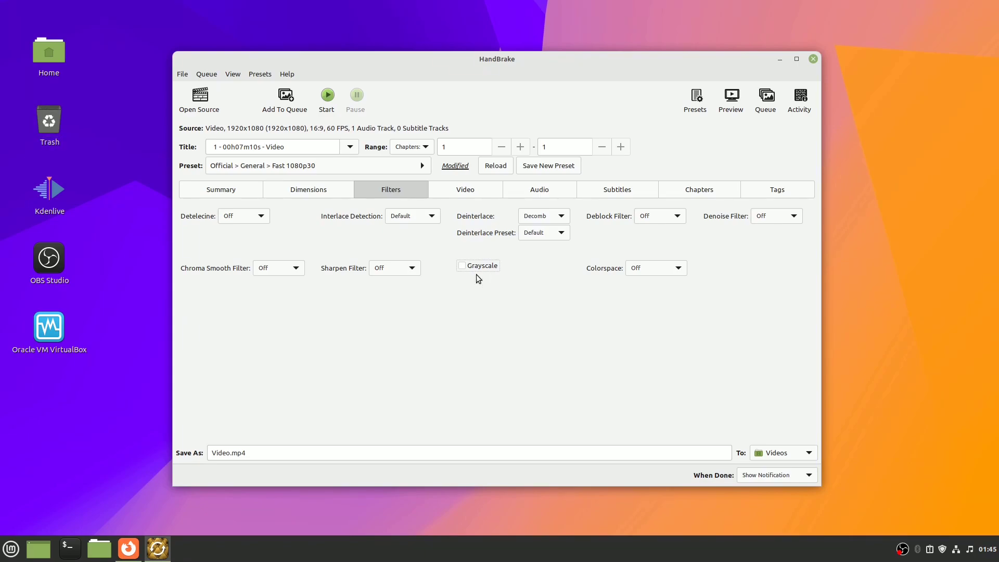
Set the video encoder to H.265 (x265) and the framerate to Same as source
{"action": "left_click", "coordinate": [467, 191]}
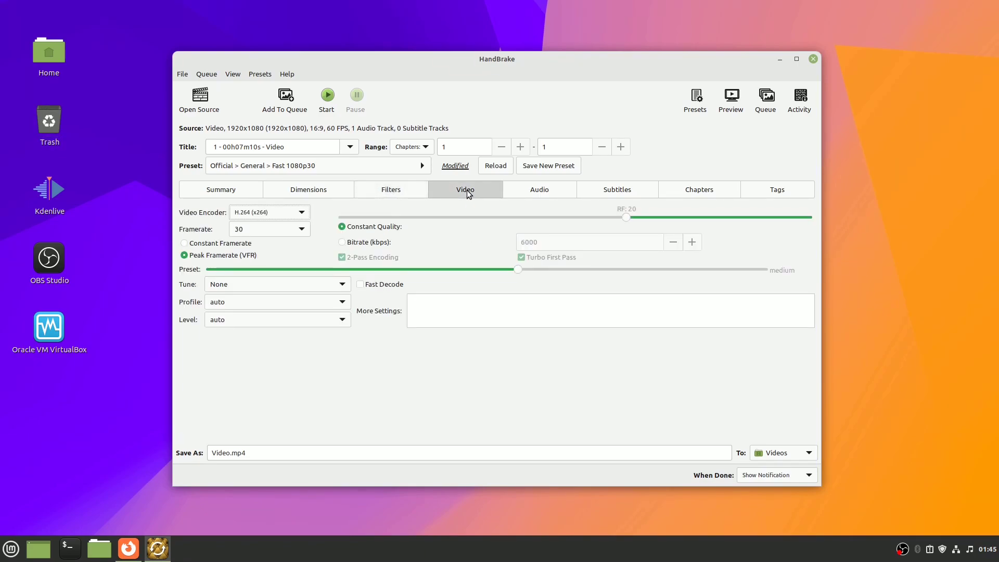
{"action": "left_click", "coordinate": [304, 212]}
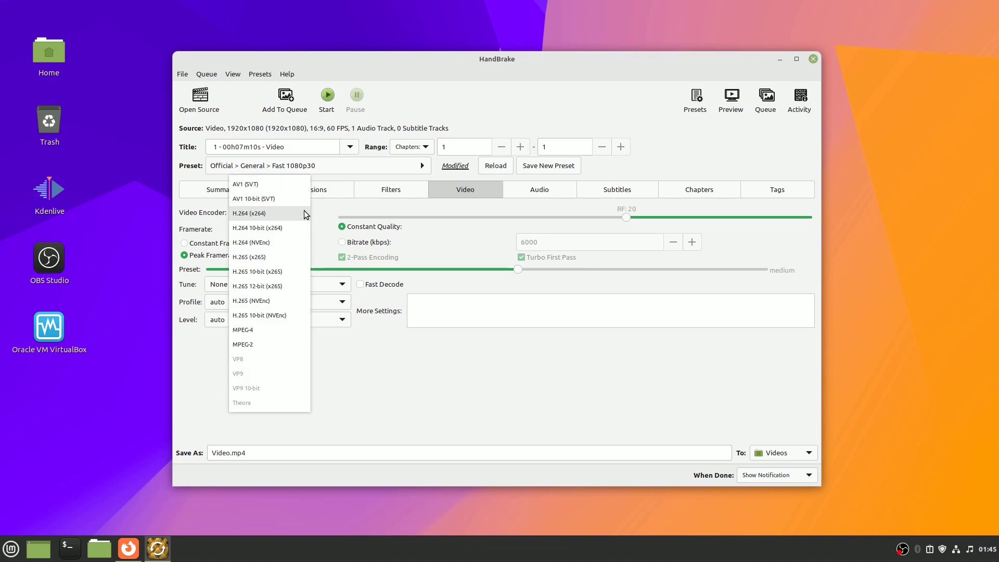
{"action": "left_click", "coordinate": [263, 257]}
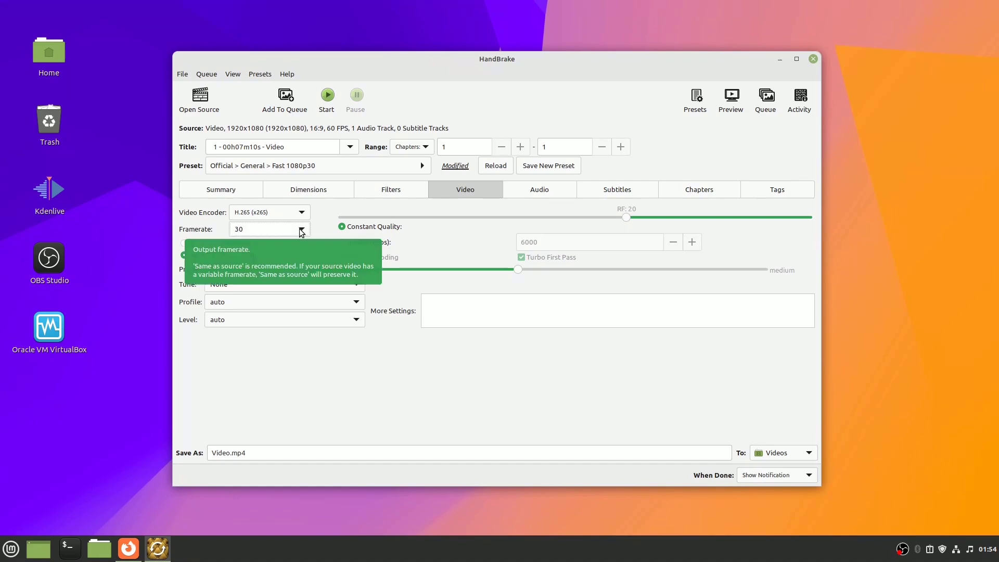
{"action": "left_click", "coordinate": [301, 231]}
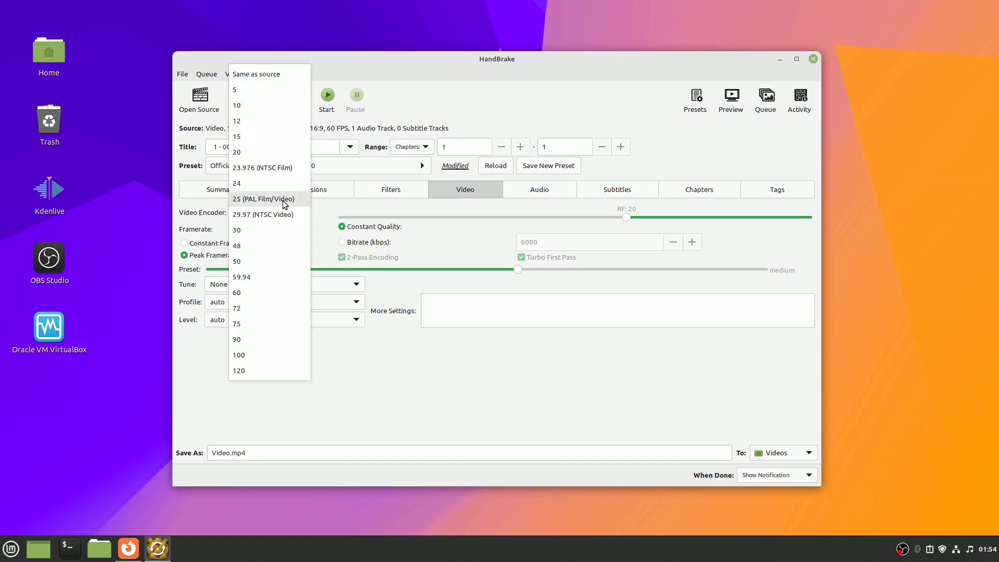
{"action": "left_click", "coordinate": [261, 73]}
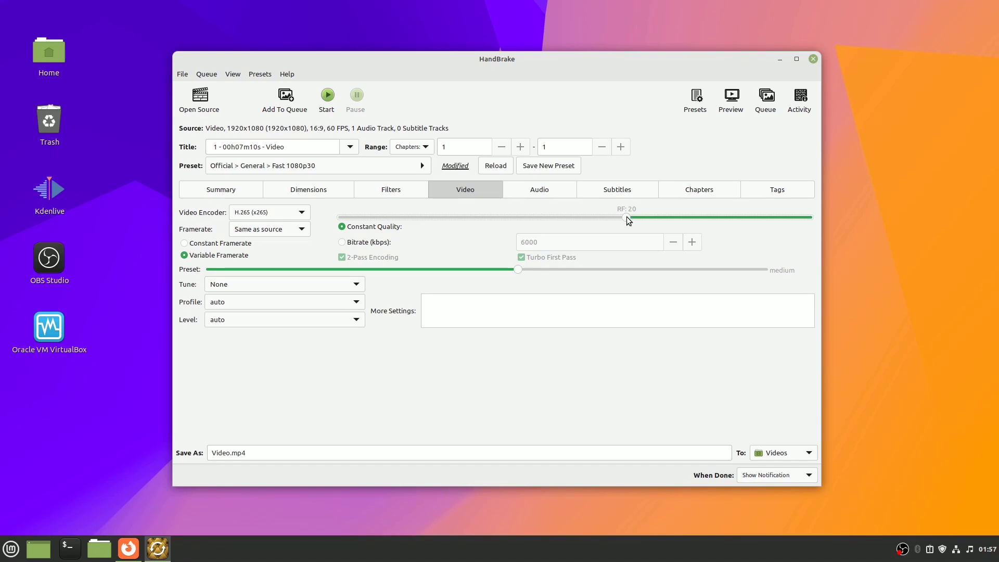
Set constant quality to RF 23 and the x265 encoder preset to veryslow
{"action": "left_click_drag", "start_coordinate": [626, 217], "coordinate": [602, 216]}
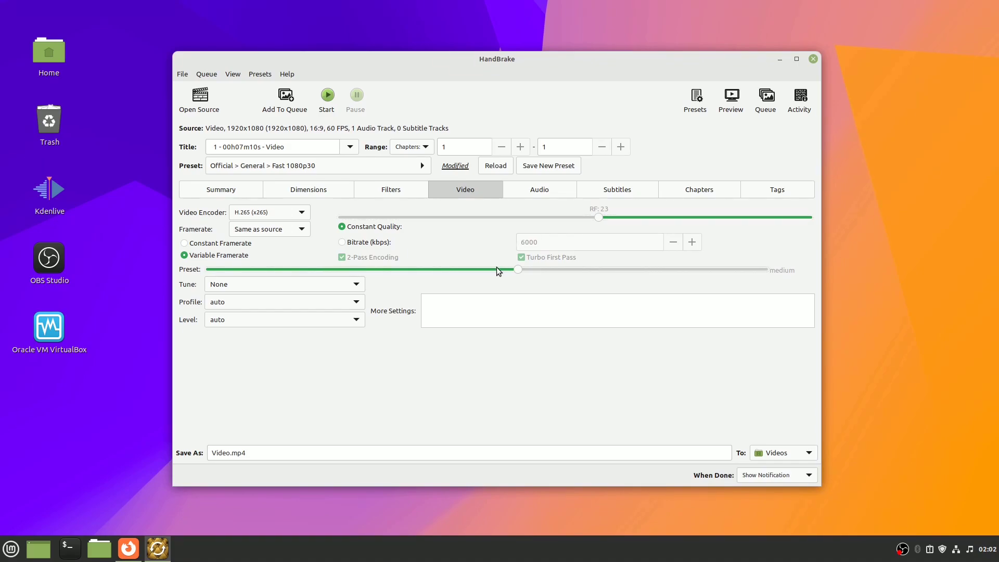
{"action": "left_click", "coordinate": [517, 270]}
{"action": "left_click_drag", "start_coordinate": [532, 269], "coordinate": [561, 267]}
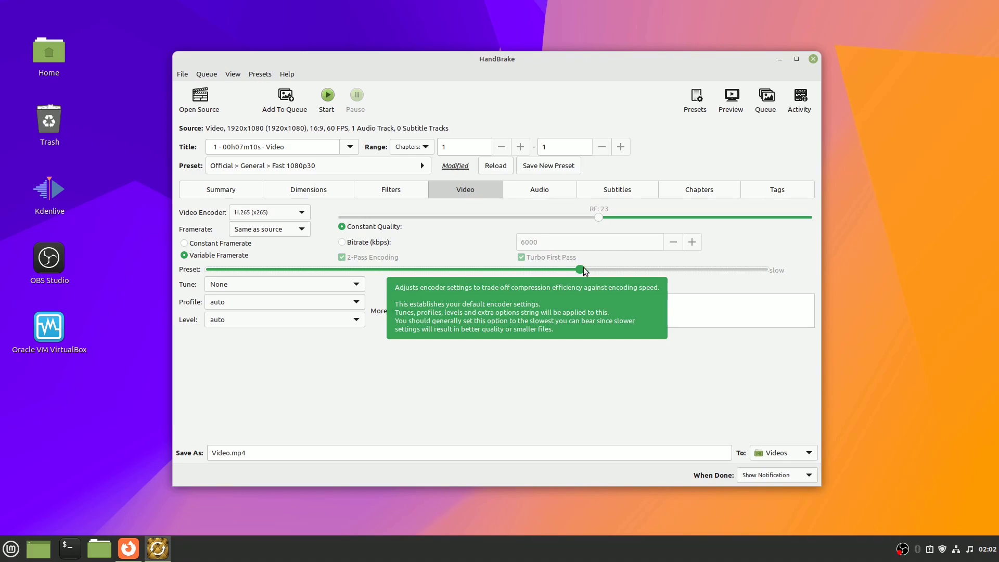
{"action": "left_click_drag", "start_coordinate": [625, 271], "coordinate": [685, 270]}
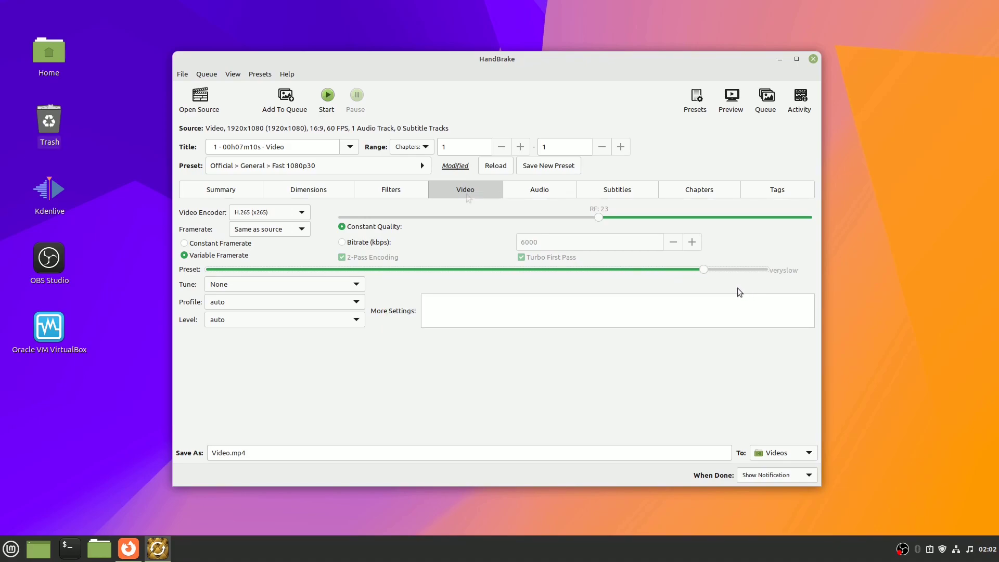
Edit the audio track, keeping AAC (avcodec) encoding at 160 kbps, and save it
{"action": "left_click", "coordinate": [558, 190]}
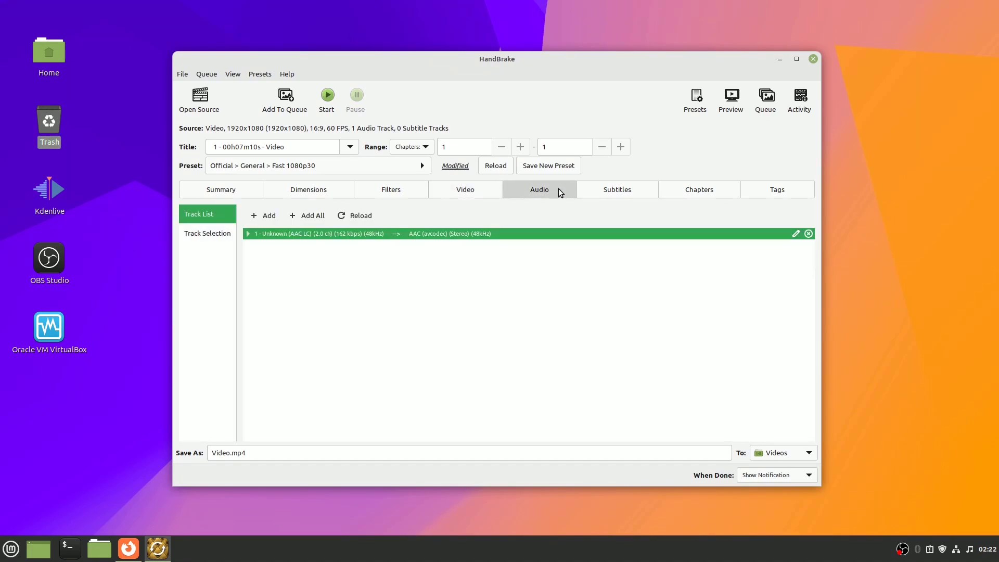
{"action": "left_click", "coordinate": [795, 234]}
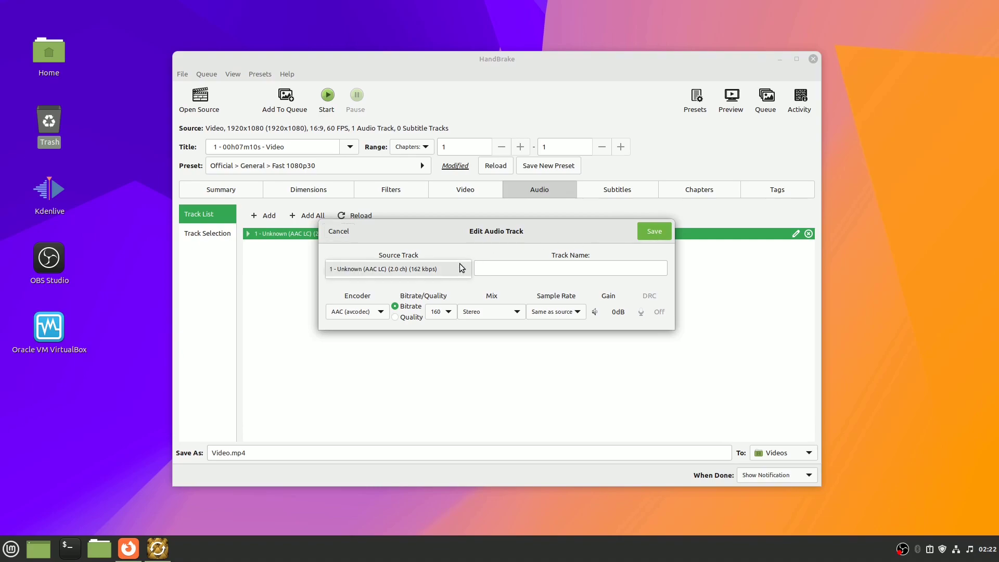
{"action": "left_click", "coordinate": [378, 312]}
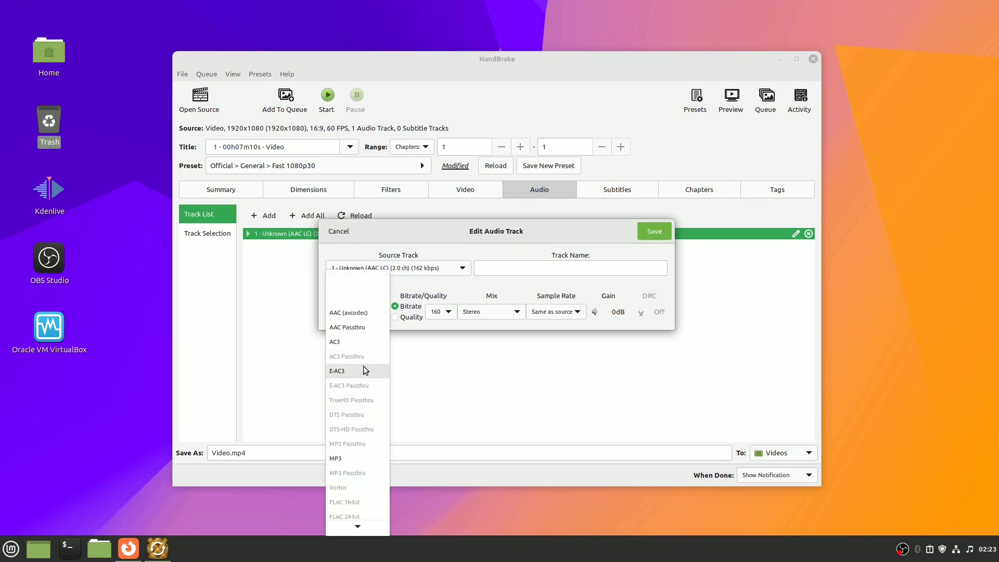
{"action": "left_click", "coordinate": [357, 312]}
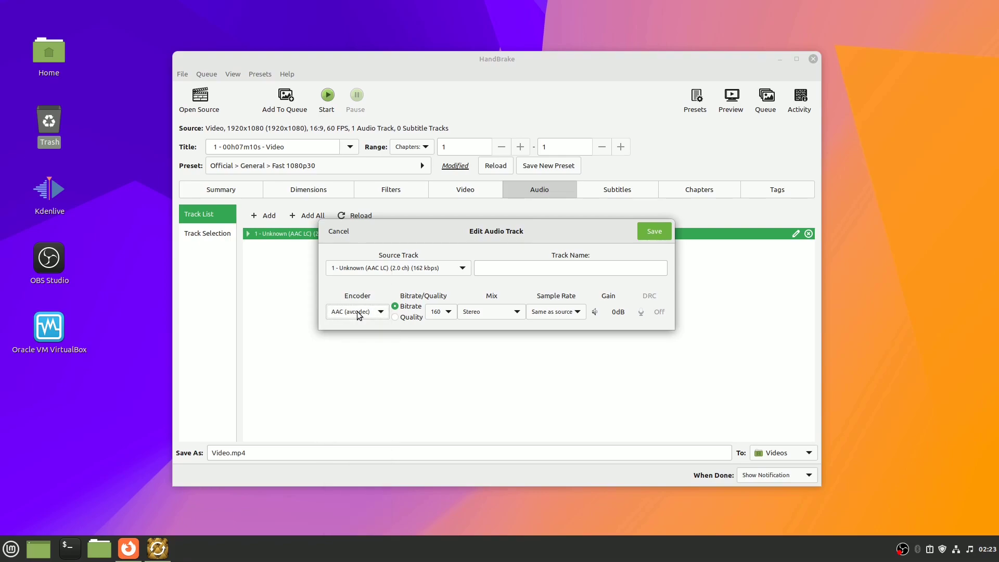
{"action": "left_click", "coordinate": [451, 310]}
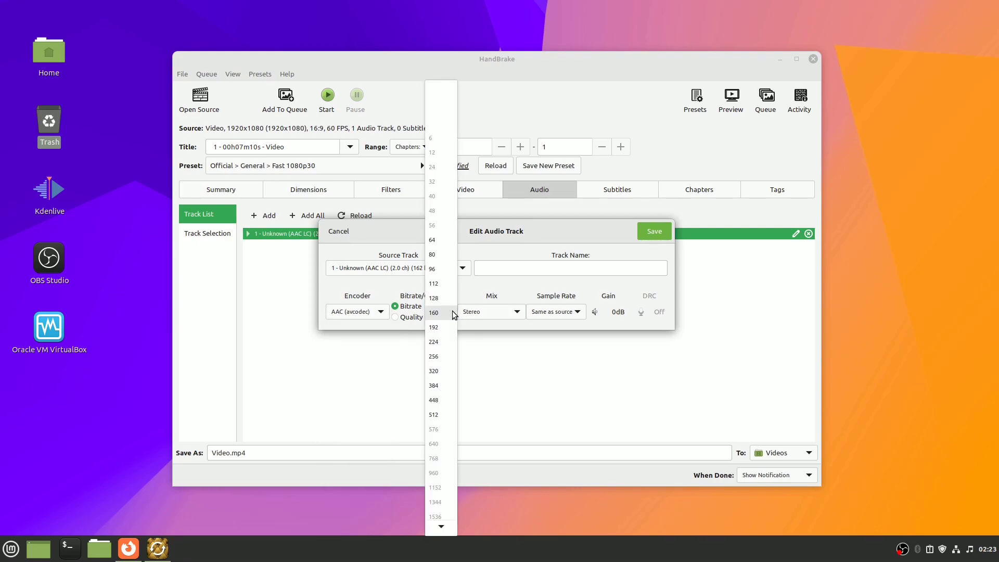
{"action": "left_click", "coordinate": [452, 310]}
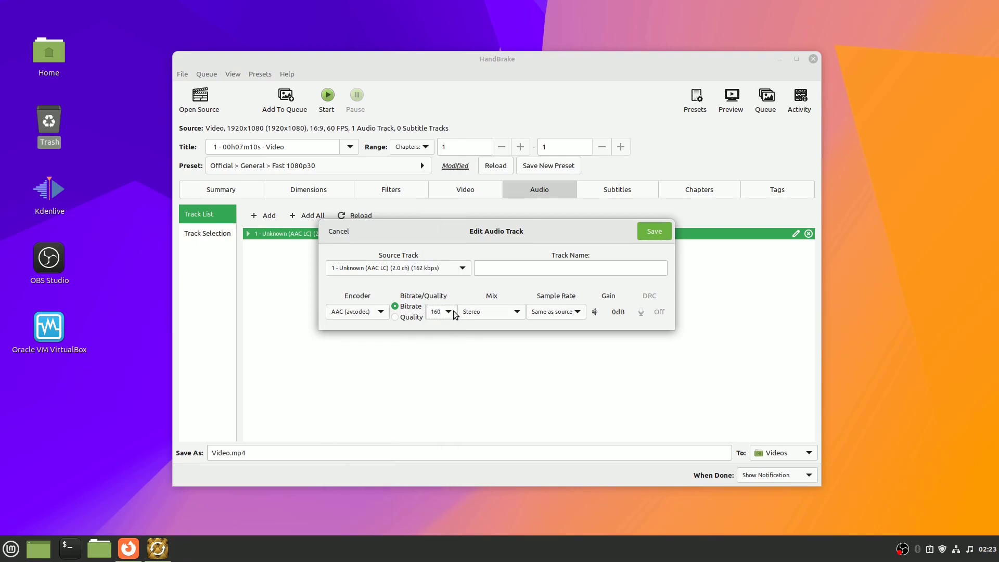
{"action": "left_click", "coordinate": [651, 229]}
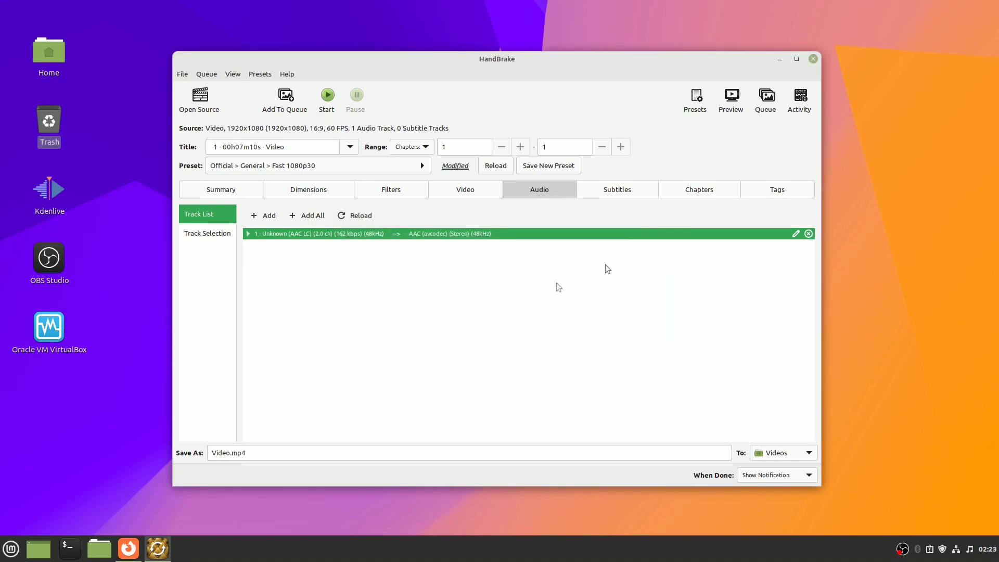
Review the Subtitles and Chapters tabs, then save the settings as General preset 'Fast 1080p30'
{"action": "left_click", "coordinate": [617, 194]}
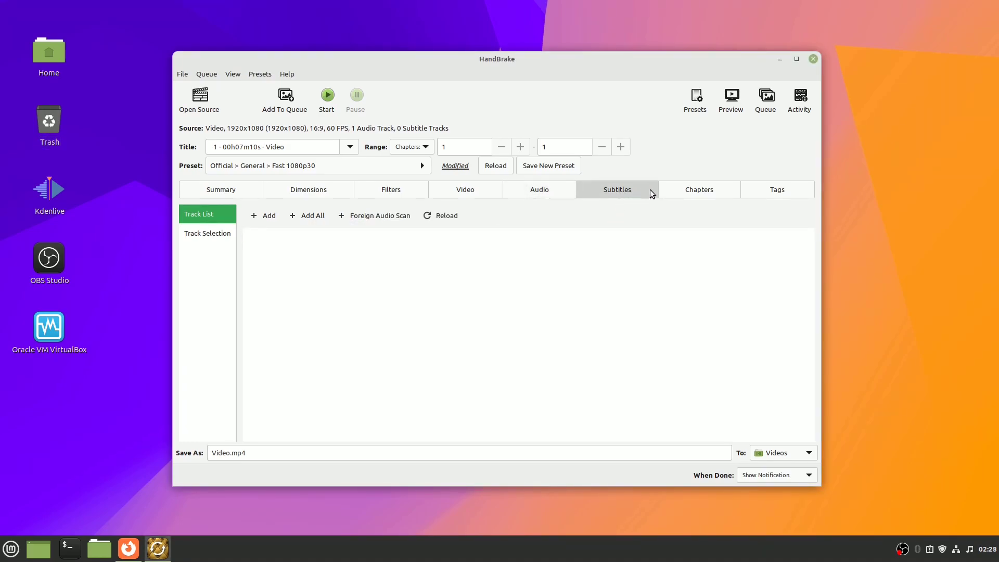
{"action": "left_click", "coordinate": [692, 195]}
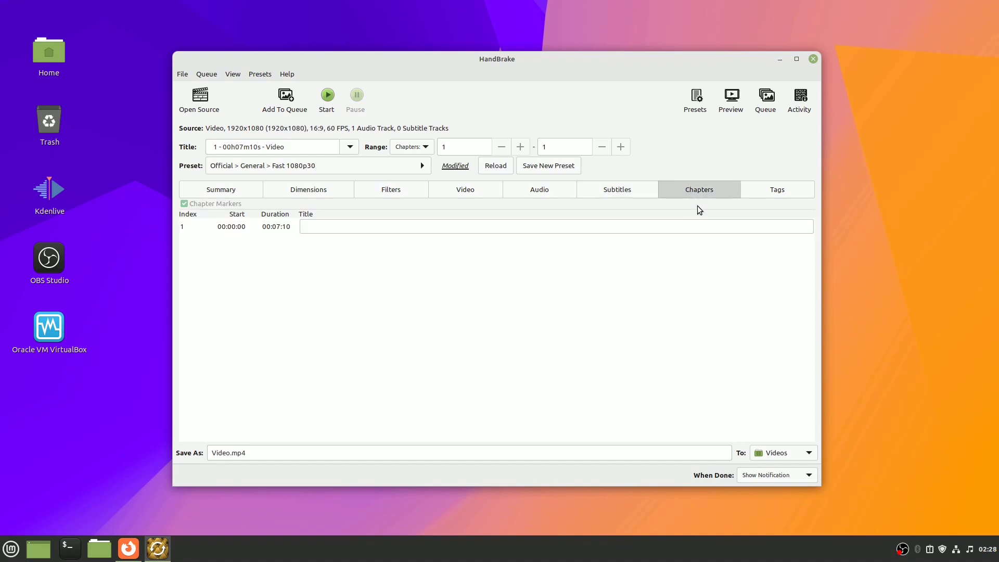
{"action": "left_click", "coordinate": [537, 167]}
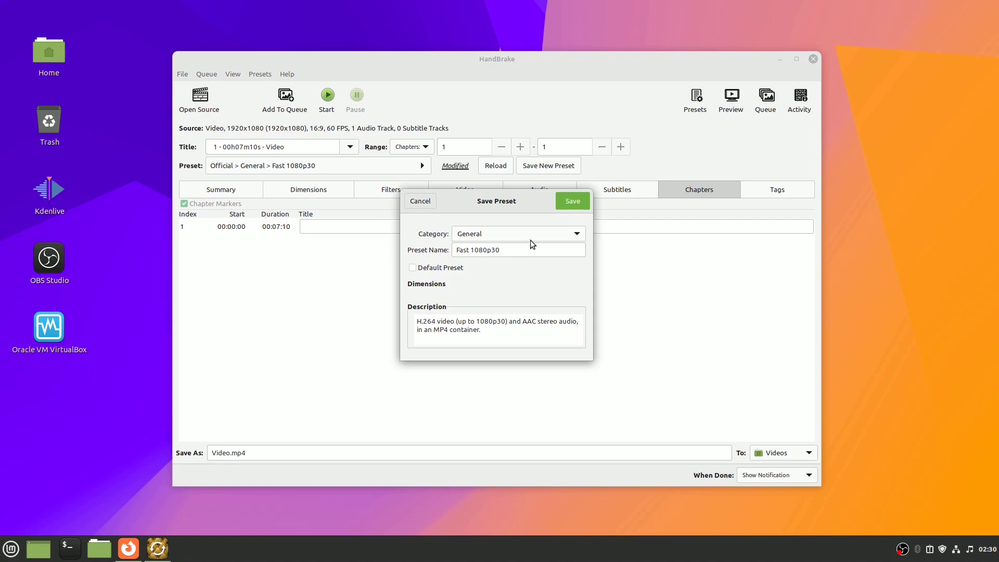
{"action": "left_click", "coordinate": [572, 201]}
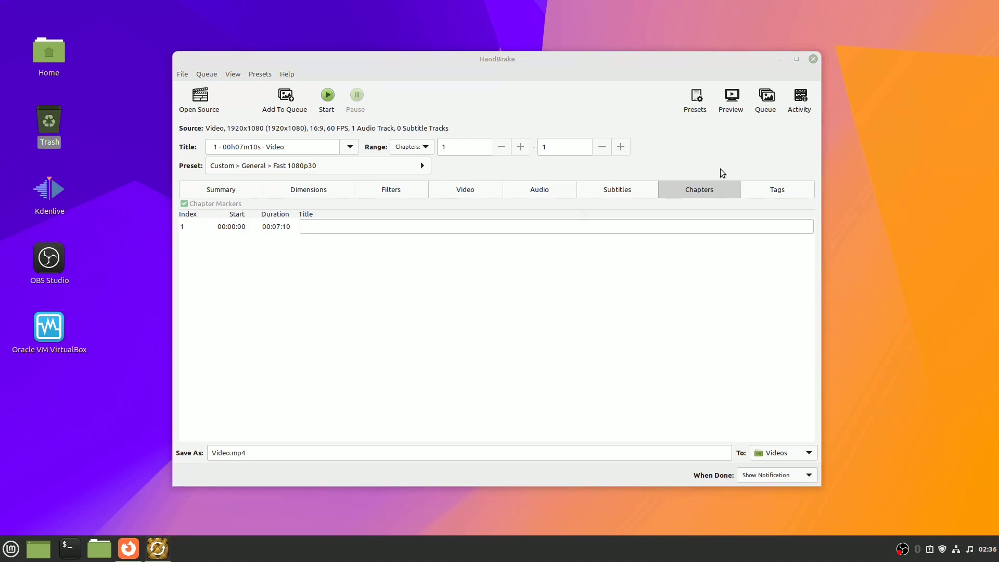
{"action": "left_click", "coordinate": [730, 106]}
{"action": "mouse_move", "coordinate": [727, 108]}
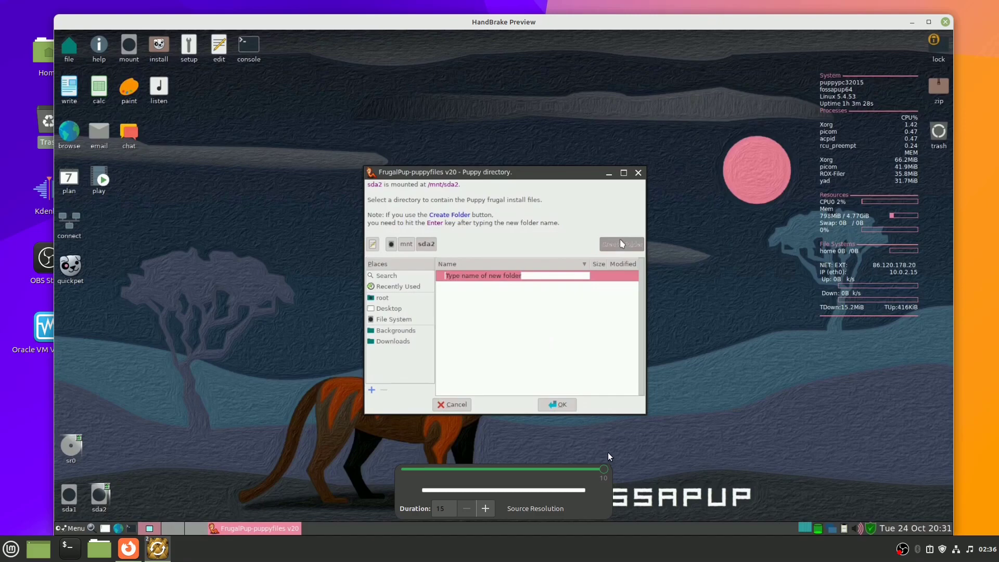
{"action": "left_click_drag", "start_coordinate": [610, 470], "coordinate": [446, 473]}
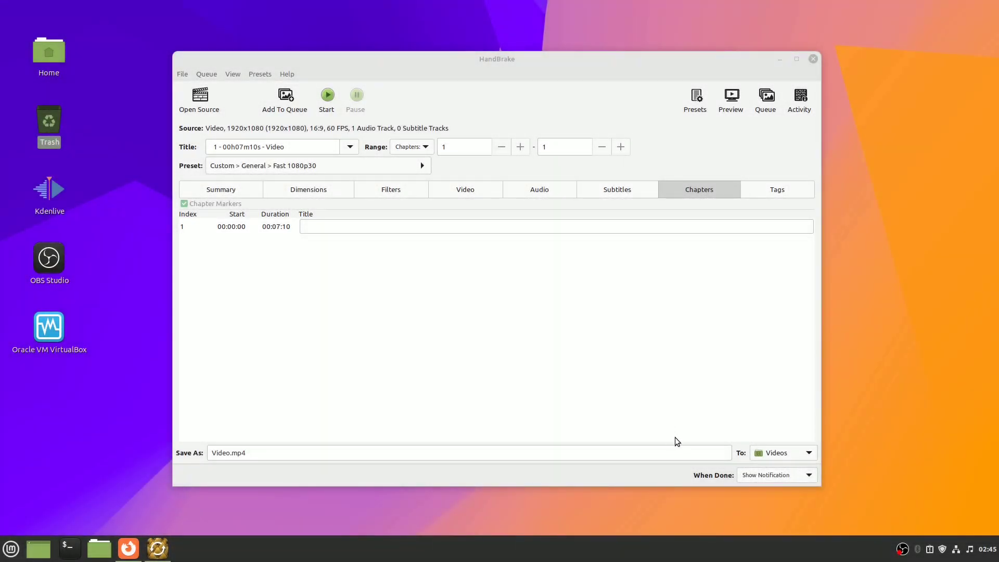
Confirm the Videos output folder and start encoding Video.mp4 with the custom preset
{"action": "left_click", "coordinate": [778, 453]}
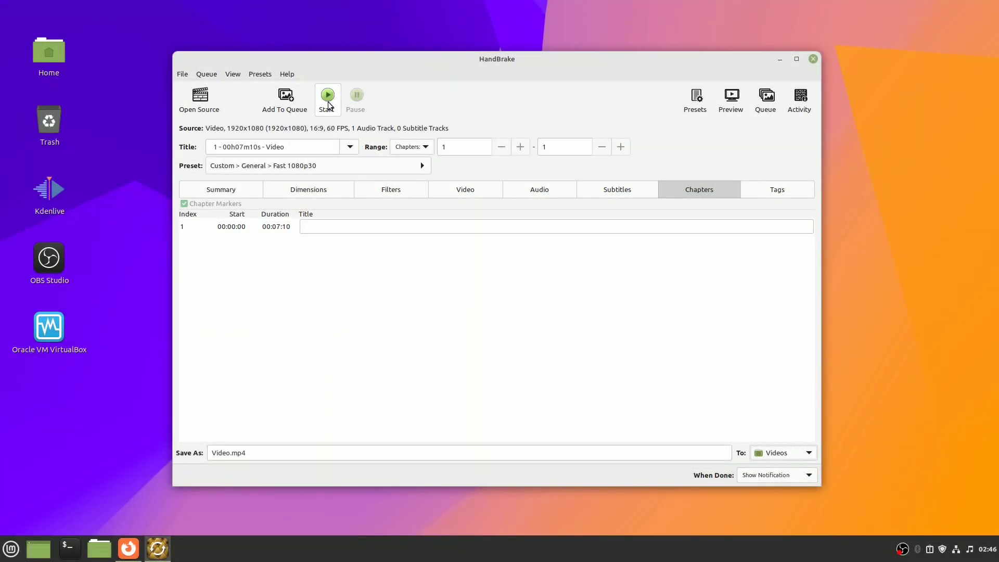
{"action": "left_click", "coordinate": [327, 99]}
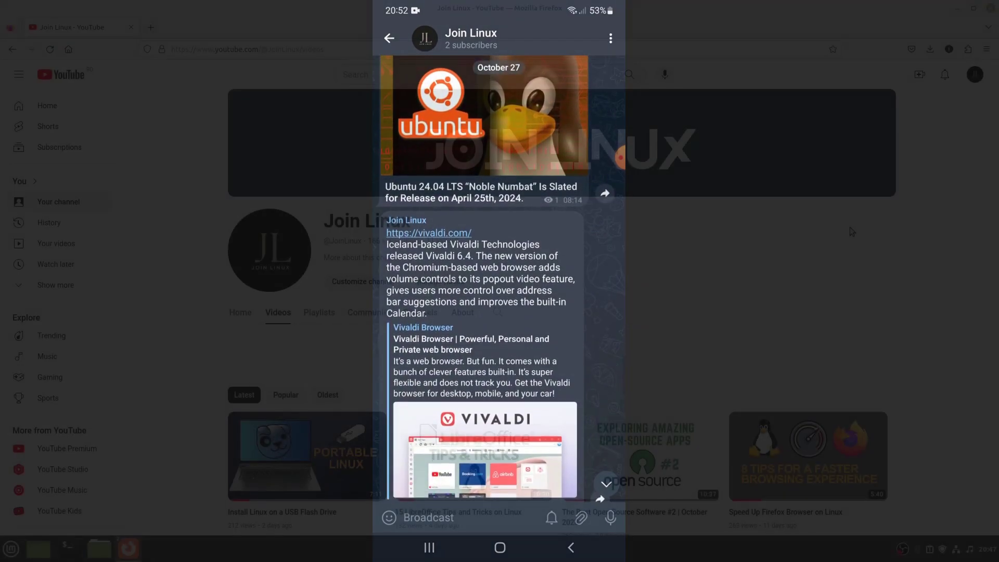
Scroll down the YouTube channel's Videos page to view its latest uploads
{"action": "scroll", "coordinate": [853, 237], "scroll_direction": "down", "scroll_amount": 5}
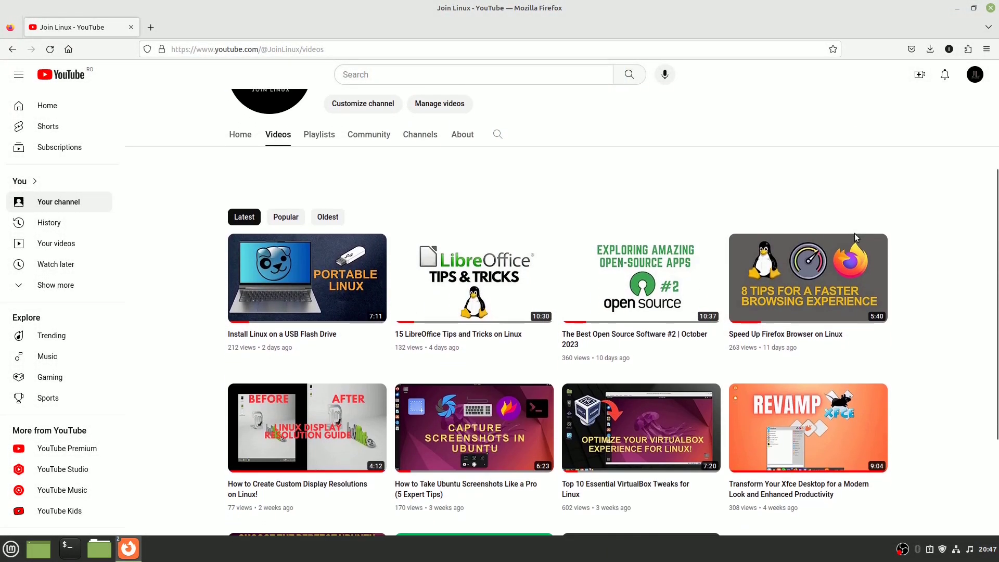
{"action": "scroll", "coordinate": [855, 237], "scroll_direction": "down", "scroll_amount": 1}
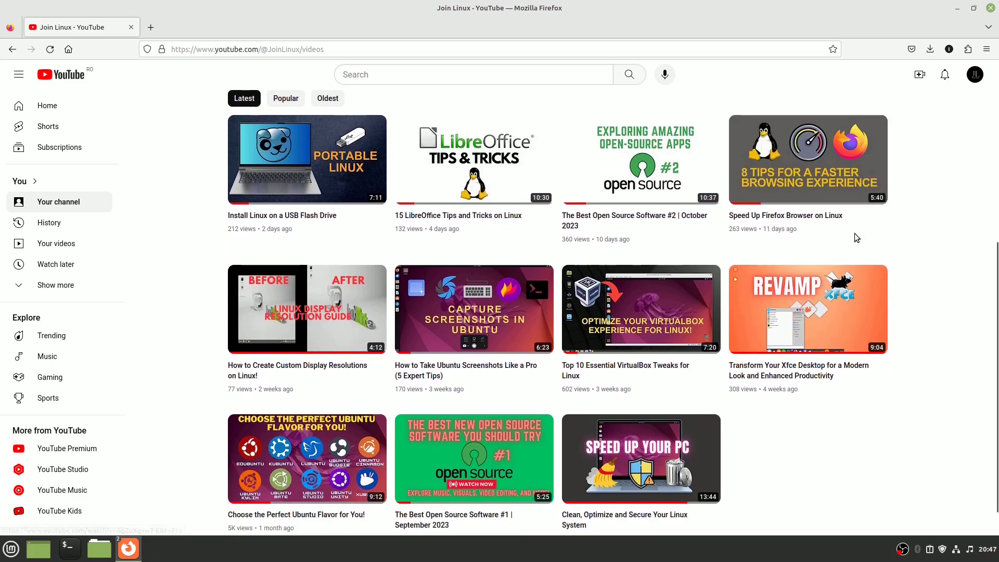